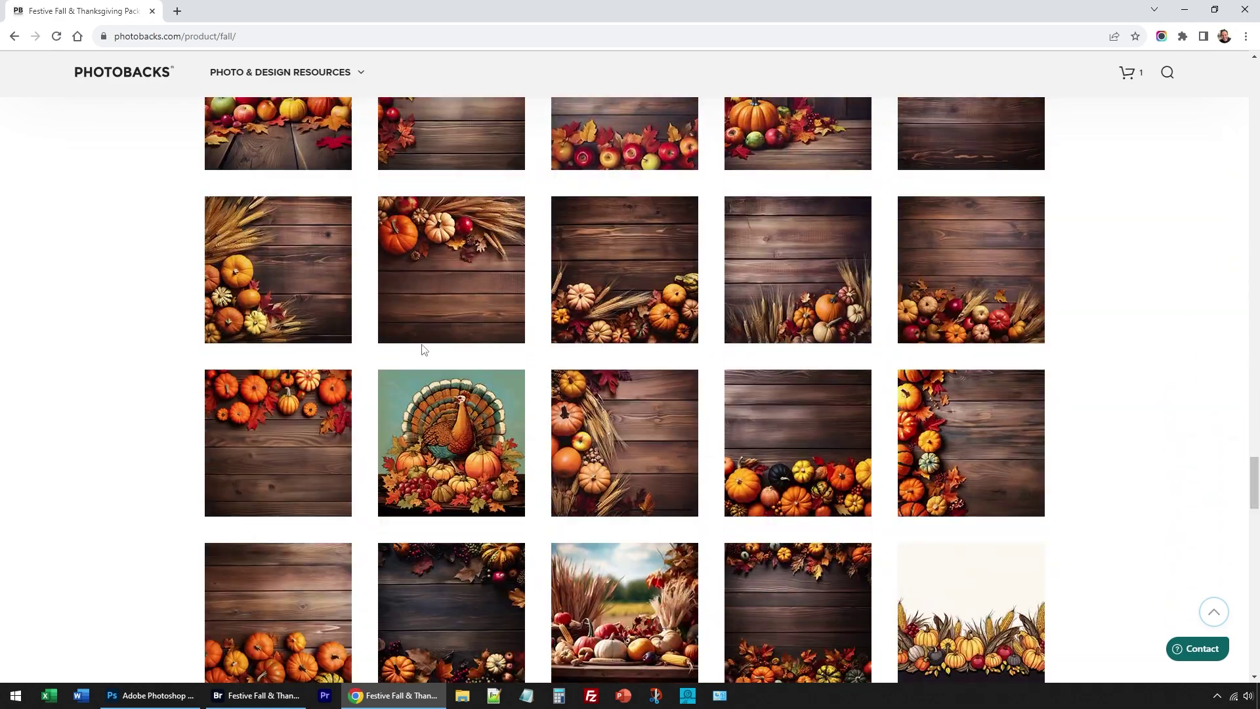
Switch from Chrome to the Festive Fall & Thanksgiving Templates folder in Adobe Bridge
{"action": "key", "text": "alt+Tab"}
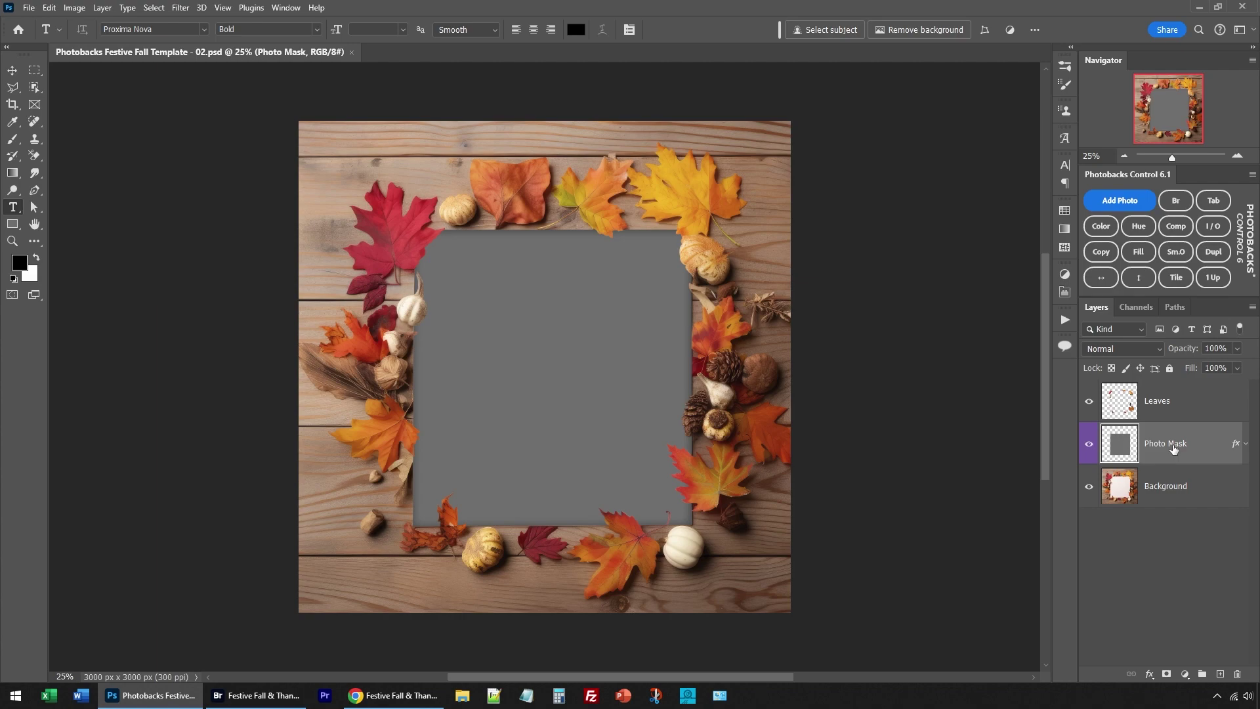
Place fall (1).jpg into Template 02's frame, scaled and positioned to cover it
{"action": "left_click", "coordinate": [1130, 203]}
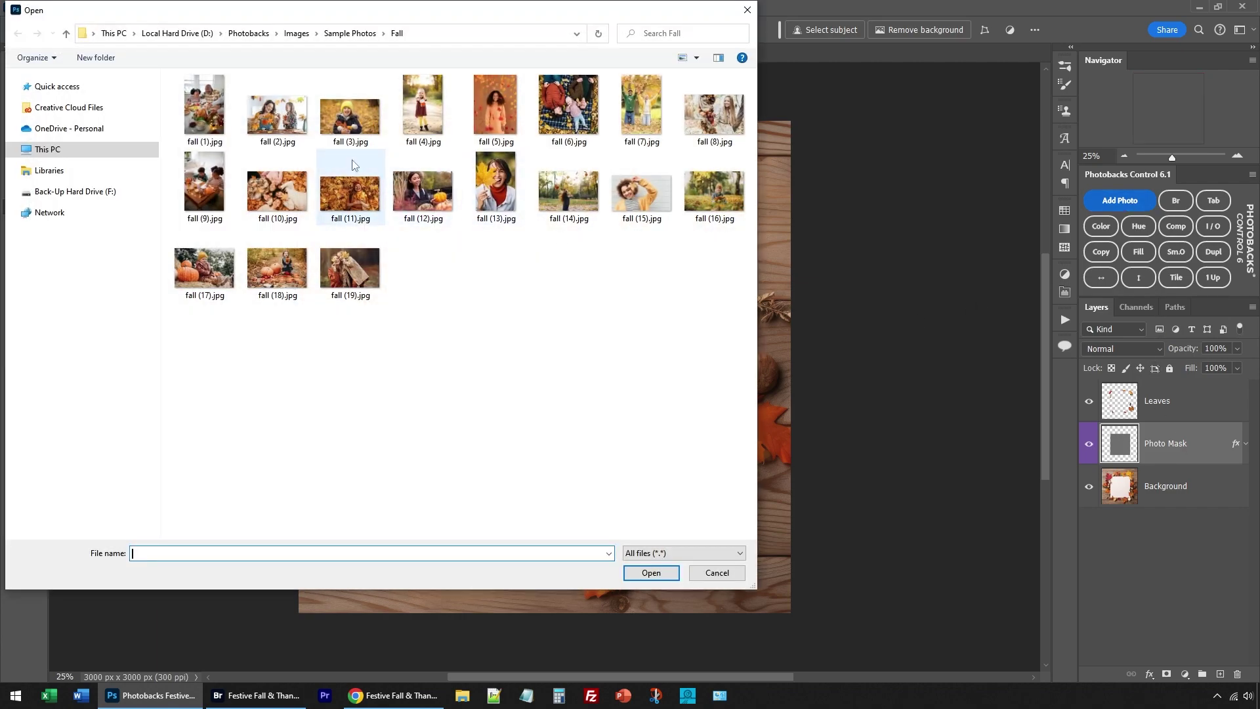
{"action": "double_click", "coordinate": [206, 113]}
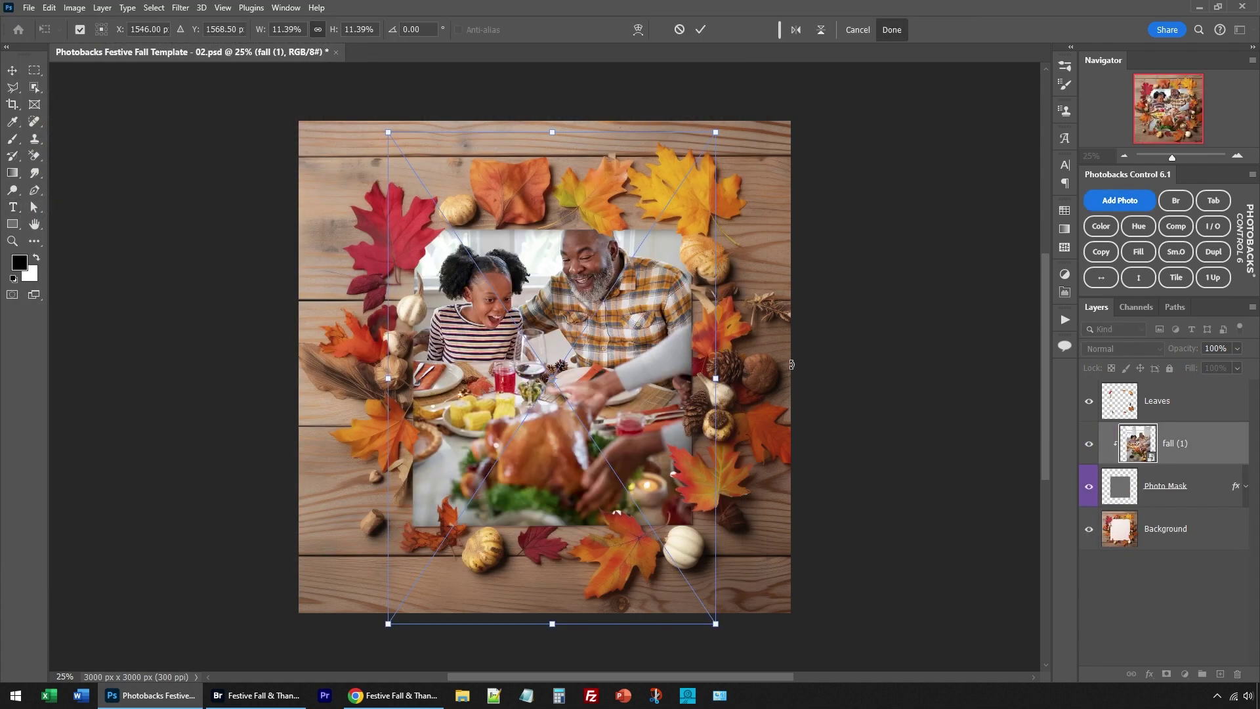
{"action": "mouse_move", "coordinate": [603, 323]}
{"action": "left_mouse_down"}
{"action": "mouse_move", "coordinate": [581, 262]}
{"action": "mouse_move", "coordinate": [548, 266]}
{"action": "left_mouse_up"}
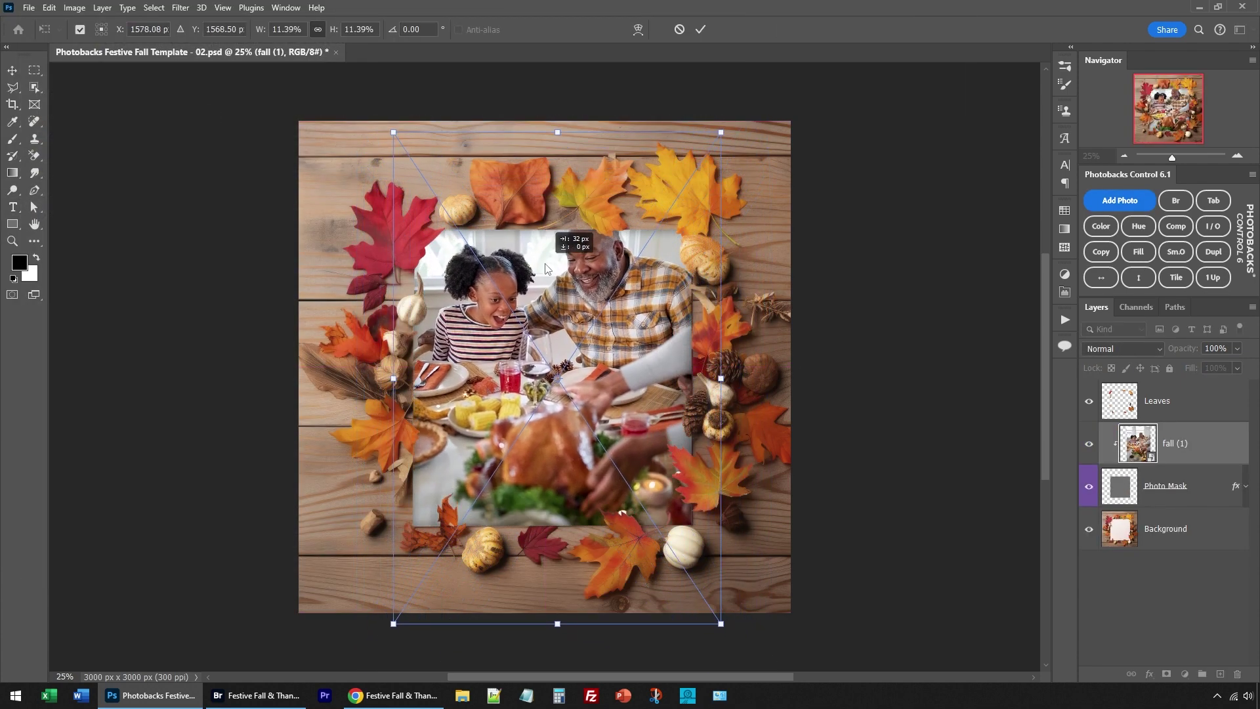
{"action": "left_click_drag", "start_coordinate": [393, 131], "coordinate": [405, 155]}
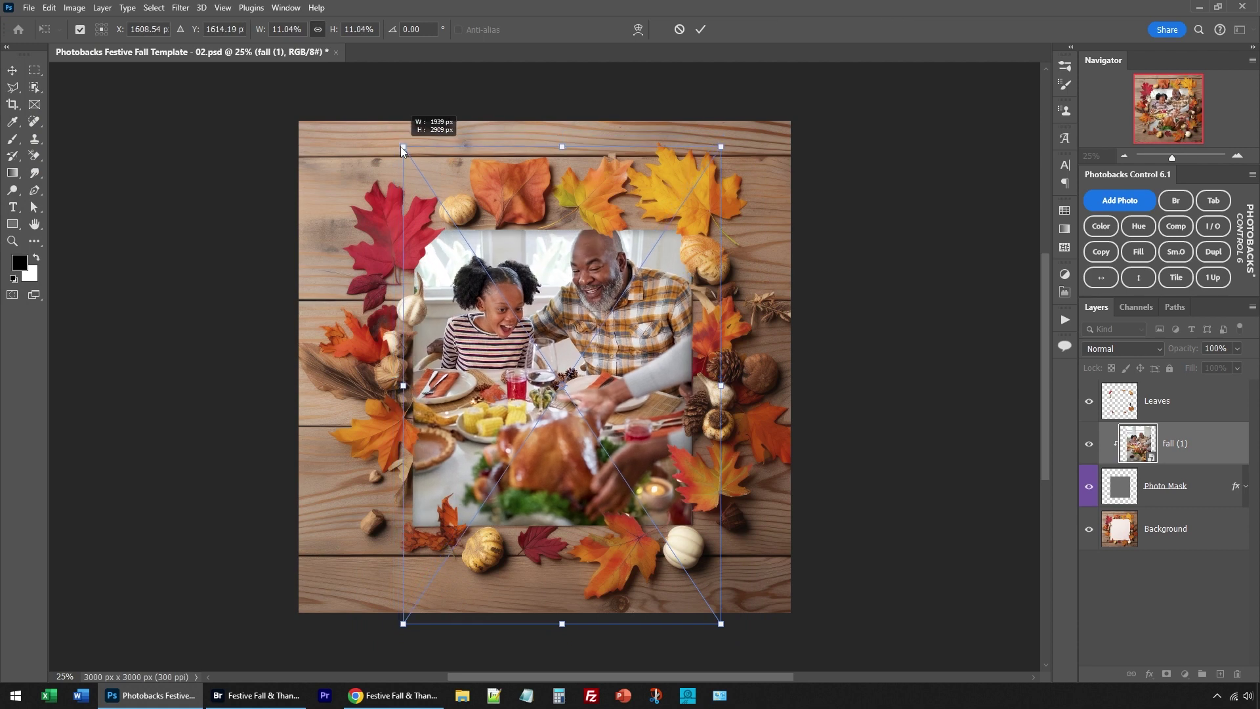
{"action": "left_click_drag", "start_coordinate": [720, 154], "coordinate": [706, 178]}
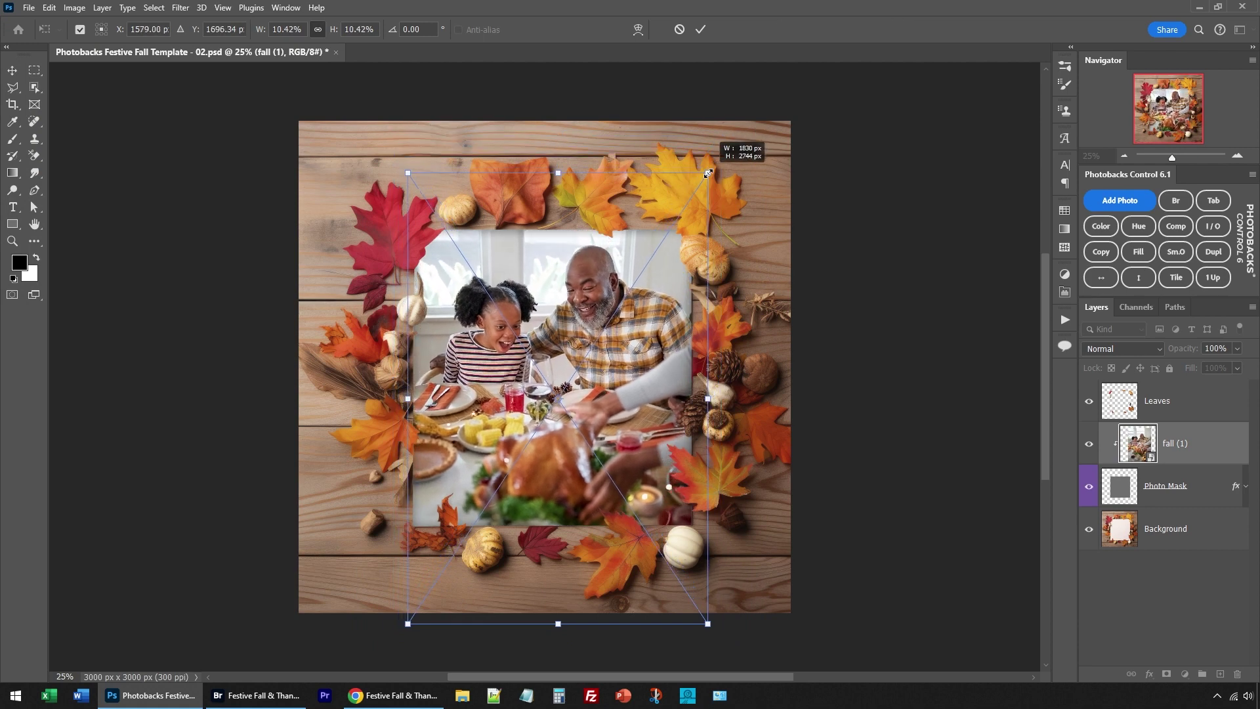
{"action": "left_click_drag", "start_coordinate": [648, 316], "coordinate": [632, 365]}
{"action": "left_click_drag", "start_coordinate": [700, 646], "coordinate": [708, 656]}
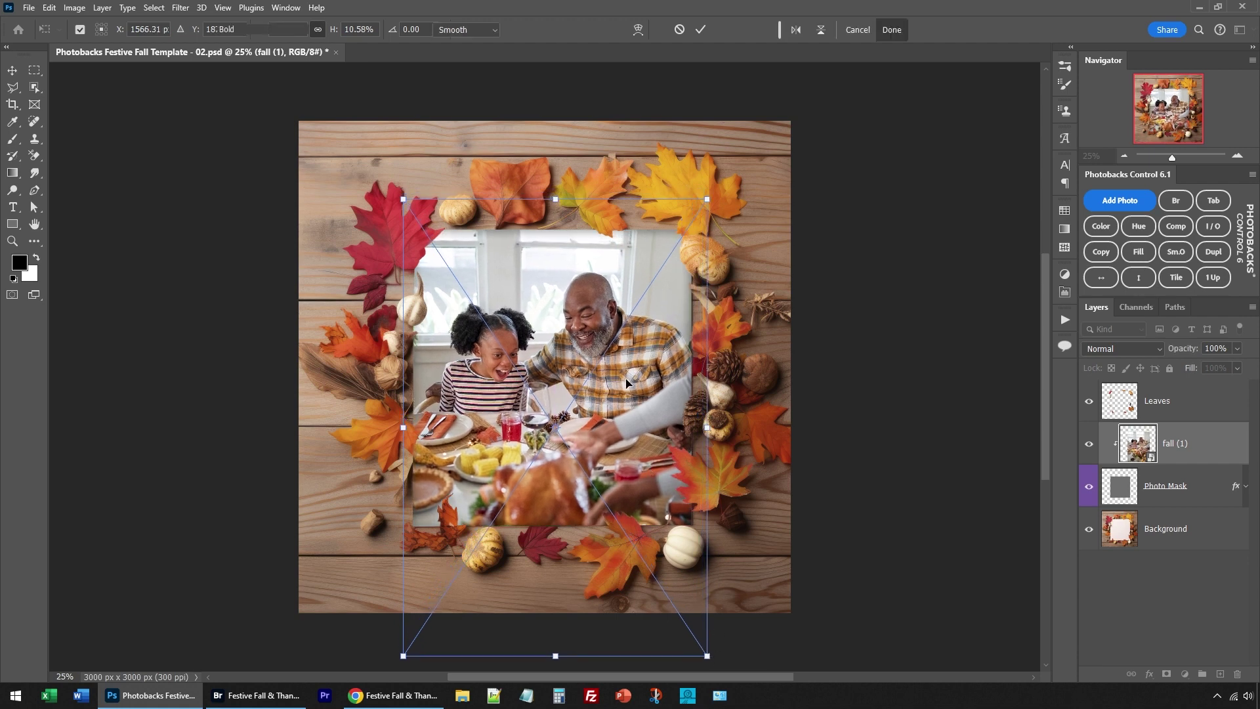
{"action": "key", "text": "t"}
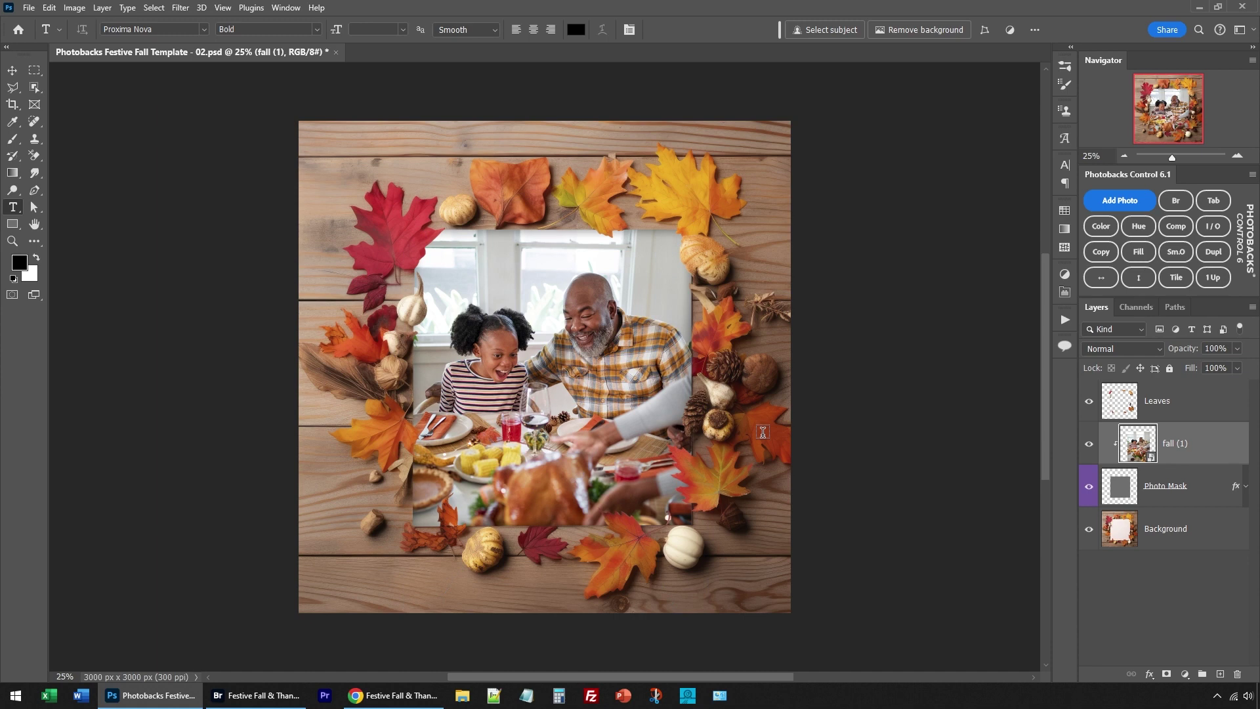
{"action": "key", "text": "v"}
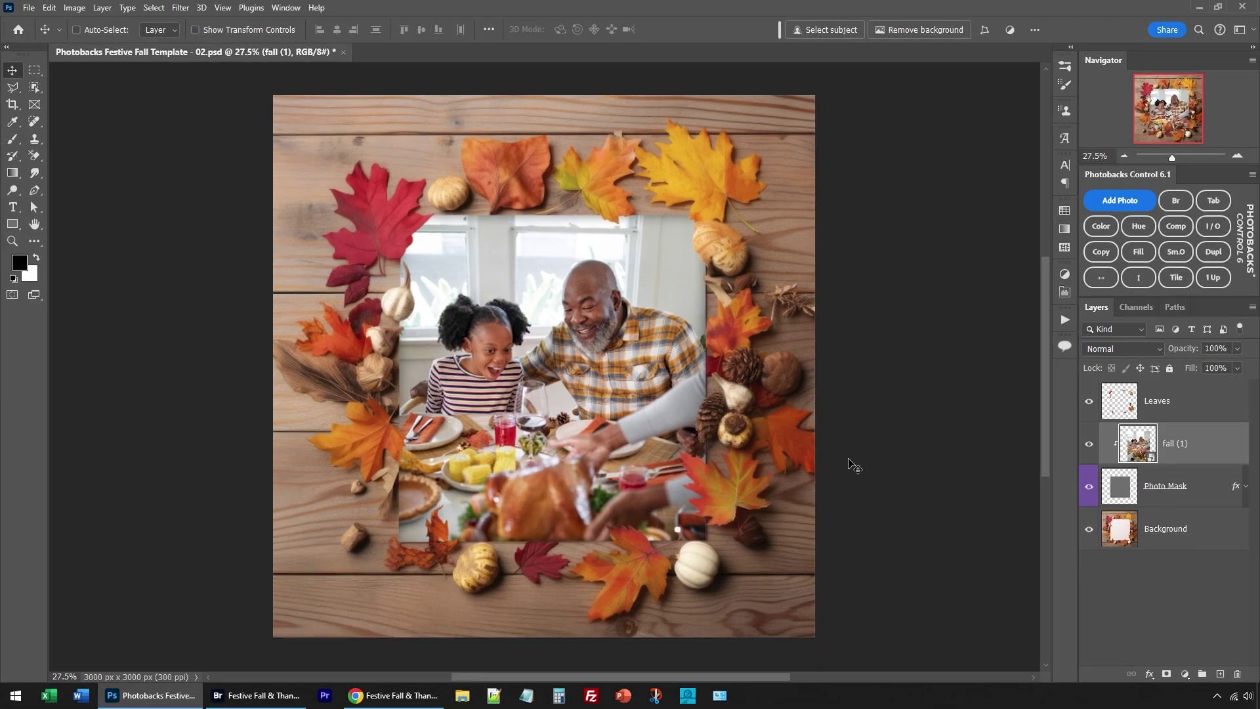
Activate the Crop tool on the Thanksgiving template composite
{"action": "key", "text": "c"}
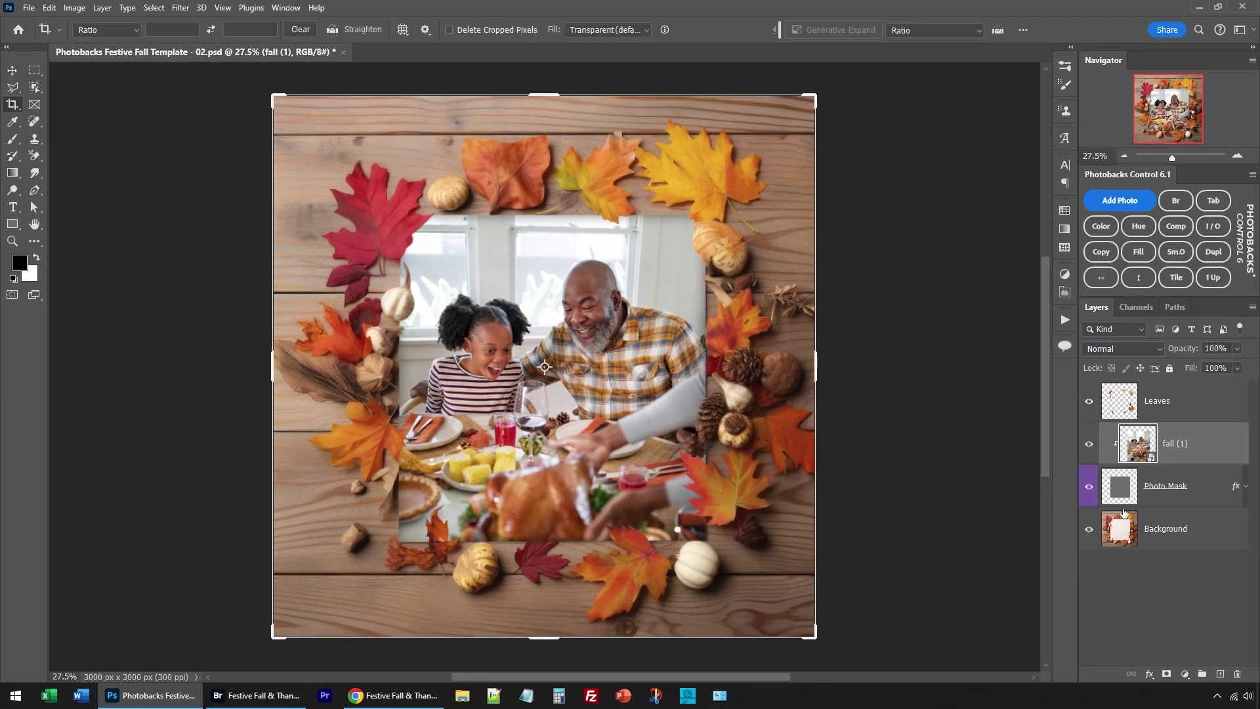
Generative Expand the Background layer equally on both sides into a landscape canvas
{"action": "left_click", "coordinate": [1135, 528]}
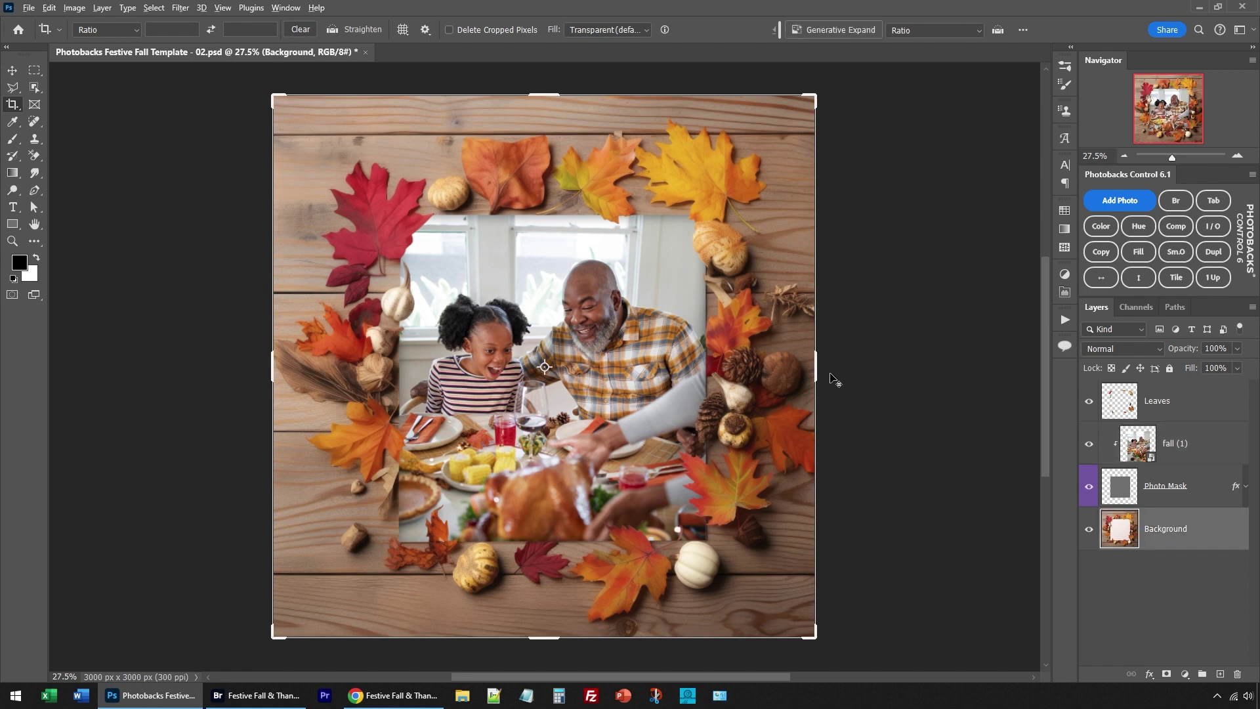
{"action": "left_click_drag", "start_coordinate": [815, 366], "coordinate": [932, 364]}
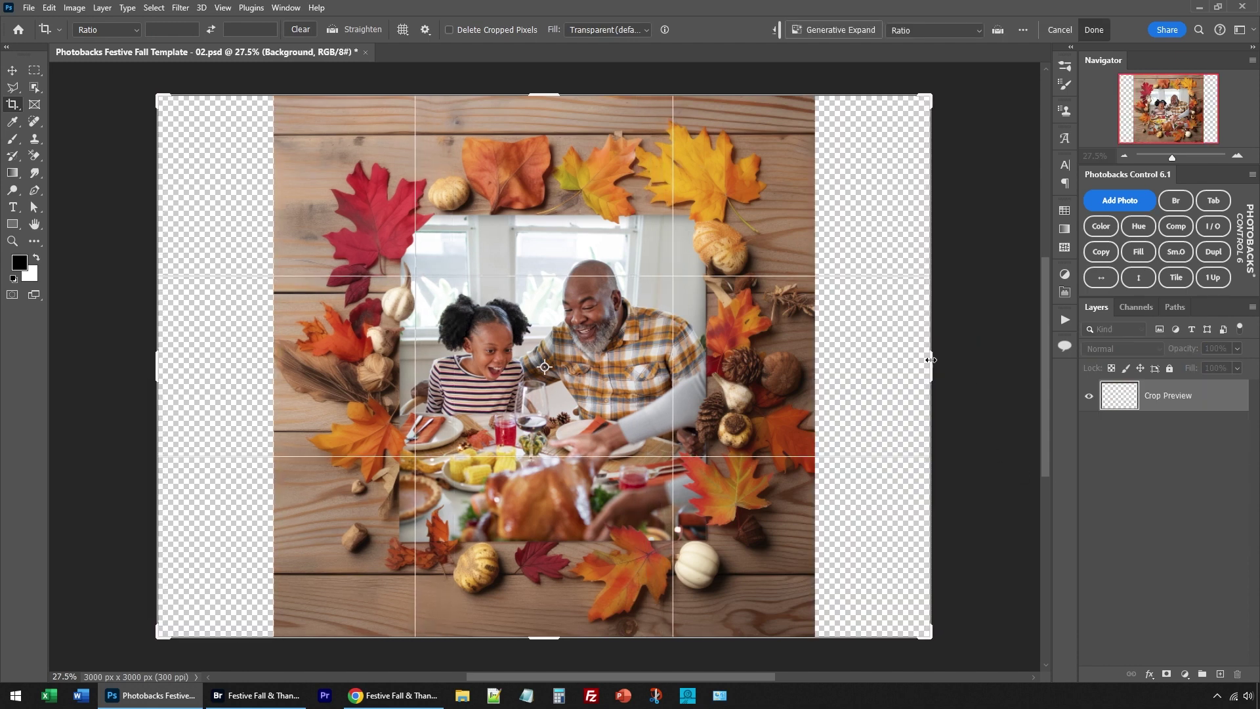
{"action": "key", "text": "Return"}
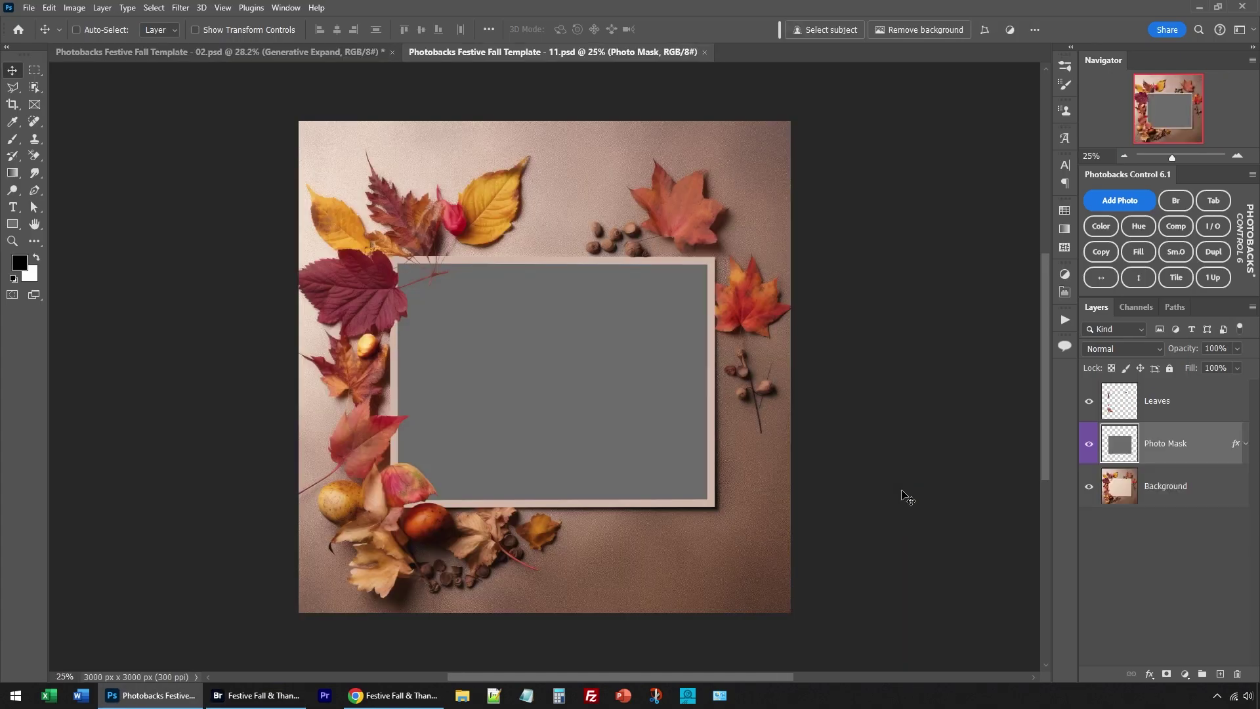
Place fall (15).jpg into Template 11's frame, sized and positioned, and duplicate its layer
{"action": "left_click", "coordinate": [1115, 202]}
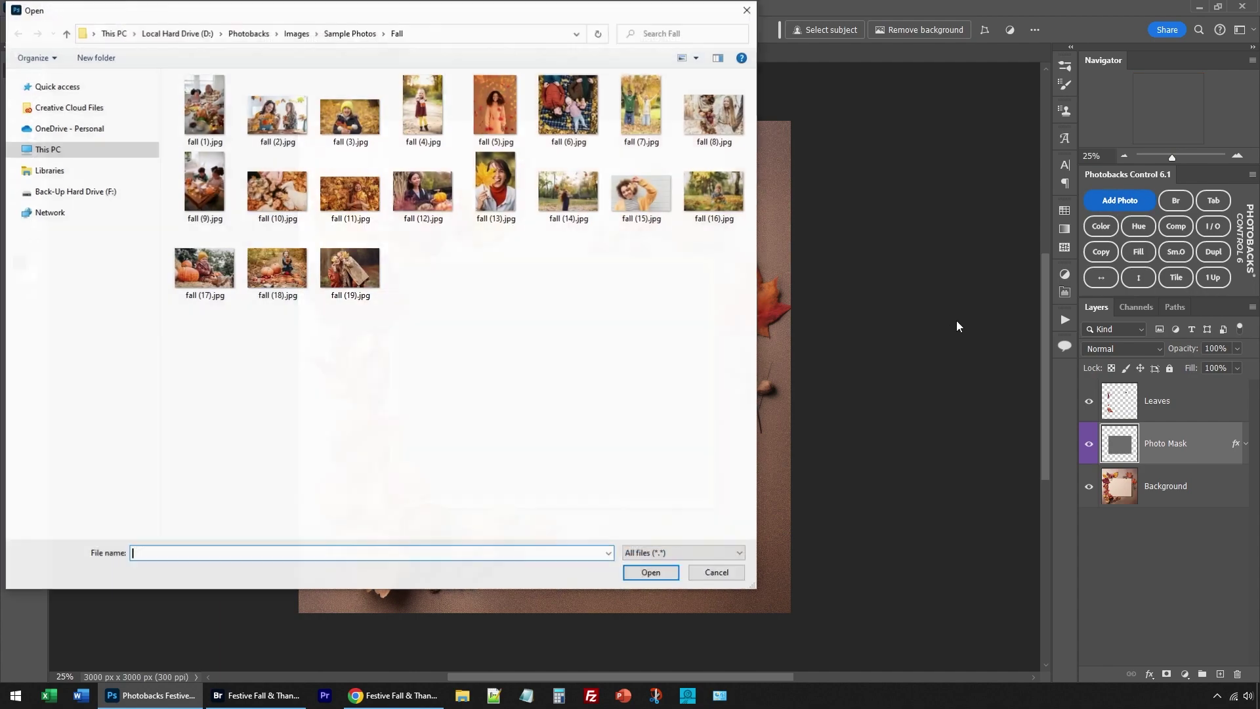
{"action": "double_click", "coordinate": [644, 191]}
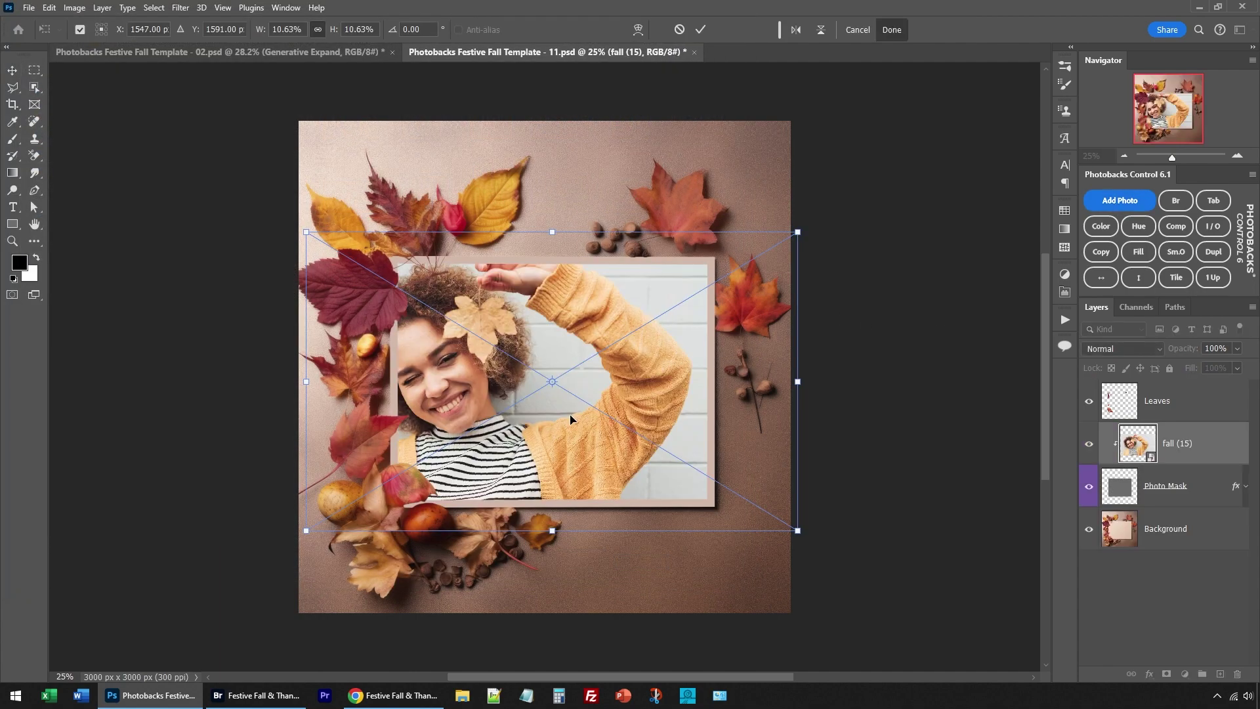
{"action": "left_click_drag", "start_coordinate": [570, 418], "coordinate": [650, 415]}
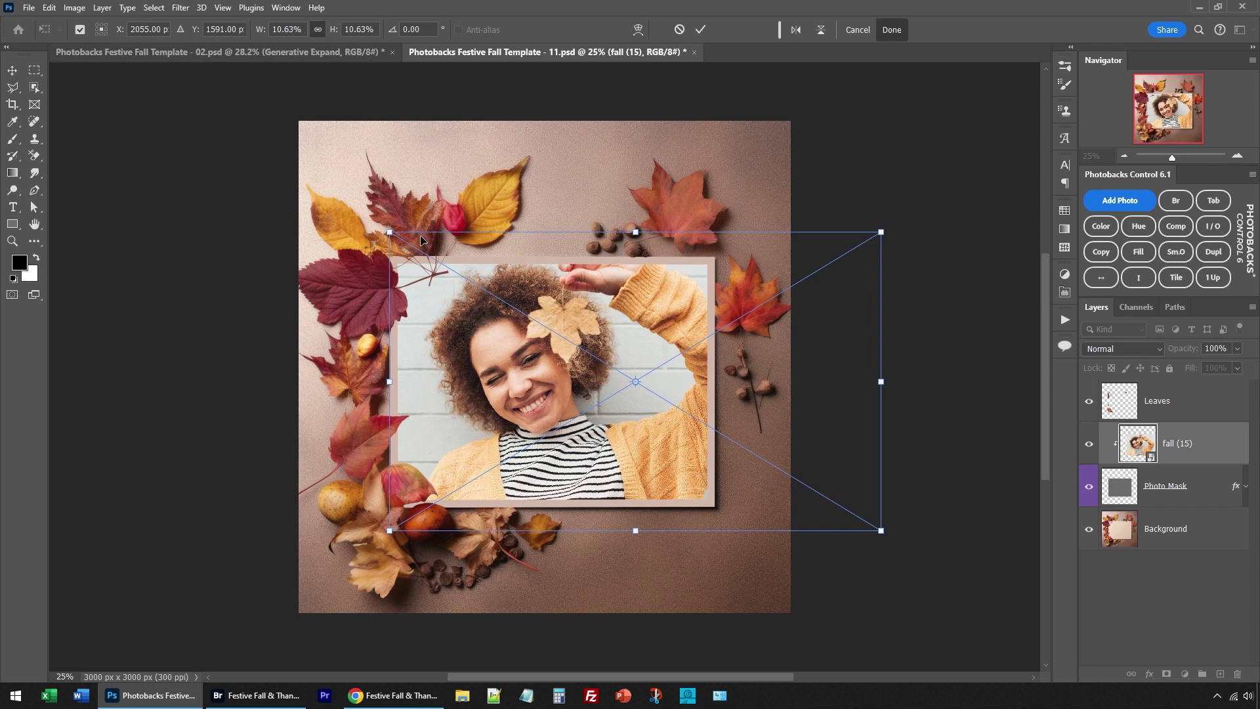
{"action": "left_click_drag", "start_coordinate": [391, 232], "coordinate": [433, 259]}
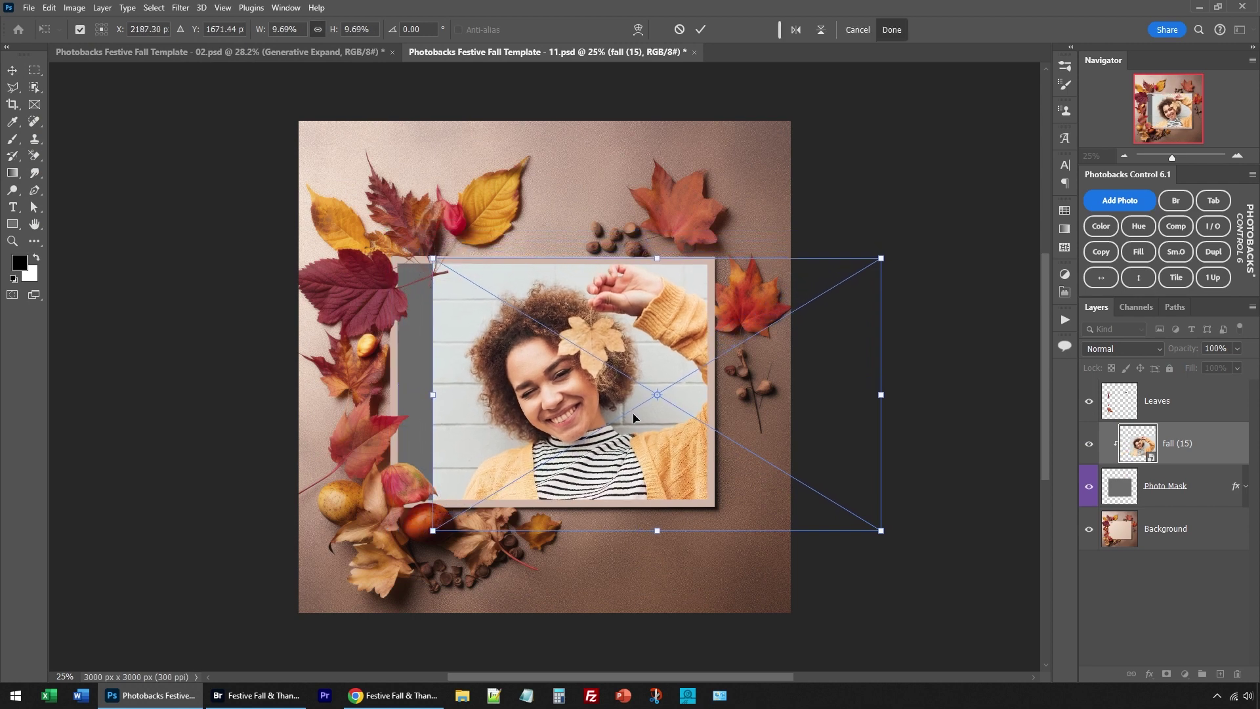
{"action": "left_click_drag", "start_coordinate": [634, 417], "coordinate": [619, 416]}
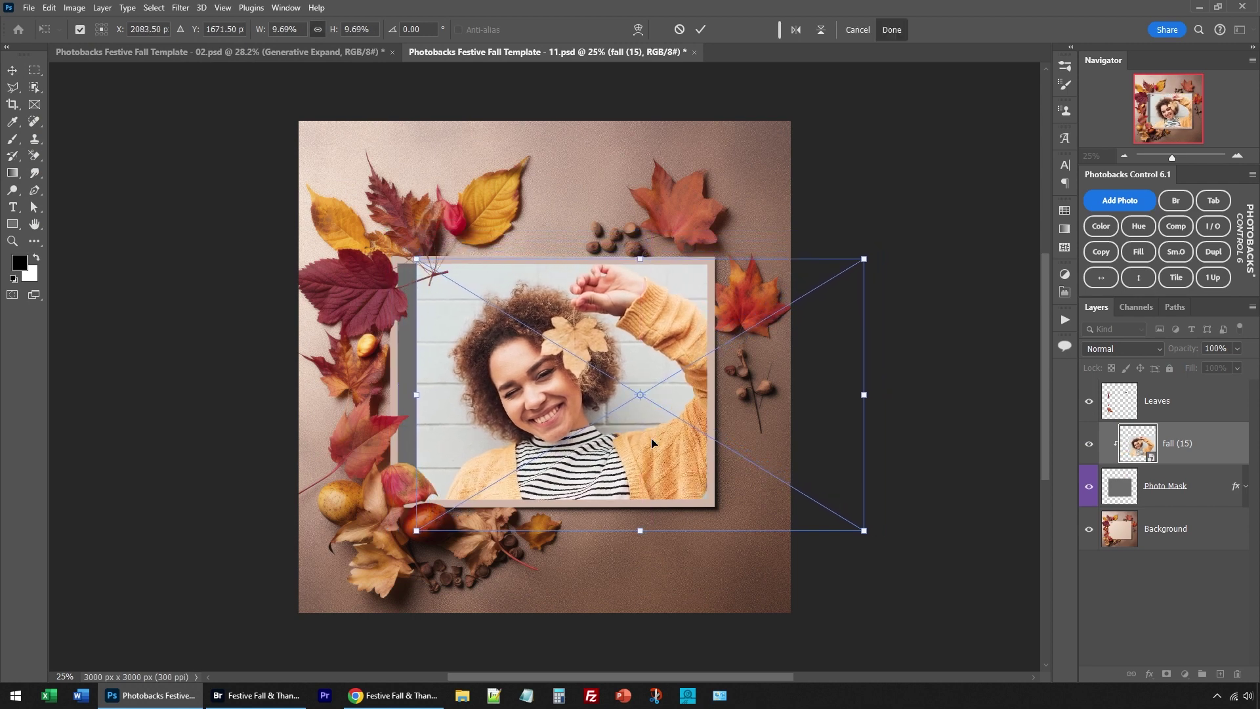
{"action": "key", "text": "Return"}
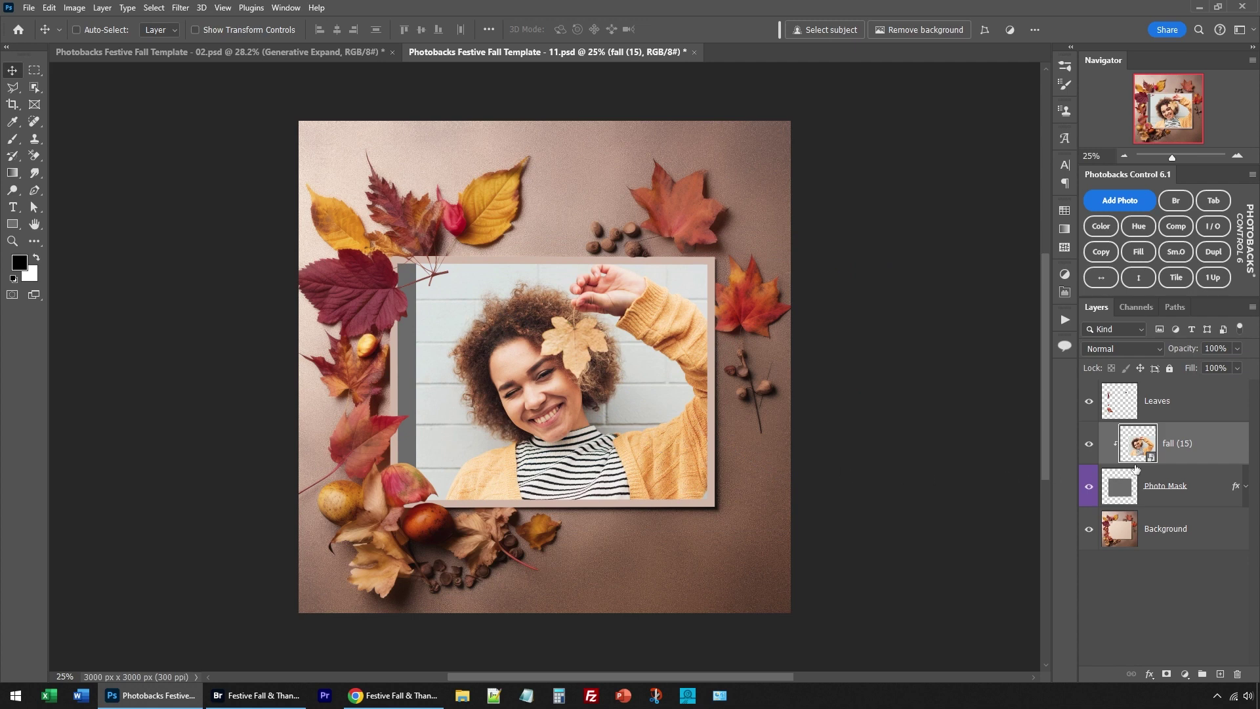
{"action": "left_click", "coordinate": [1101, 252]}
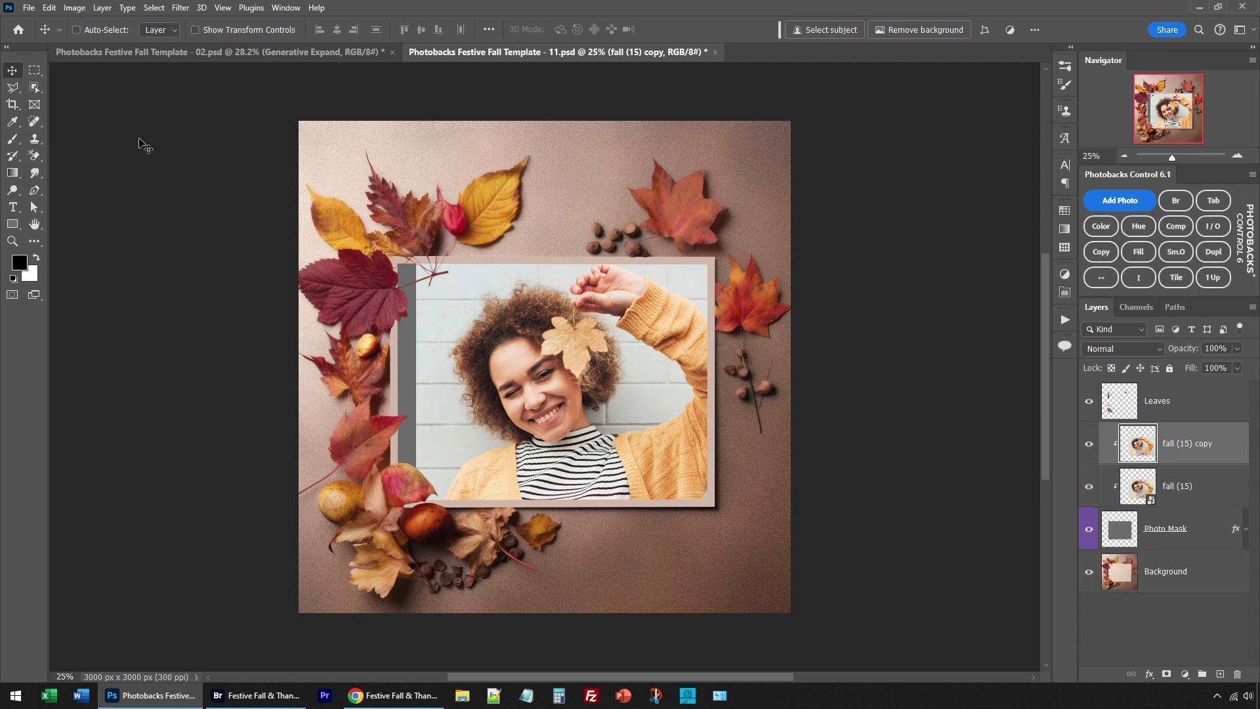
Marquee-select the thin grey strip along the left edge of Template 11's frame
{"action": "left_click", "coordinate": [35, 71]}
{"action": "left_click_drag", "start_coordinate": [394, 260], "coordinate": [421, 506]}
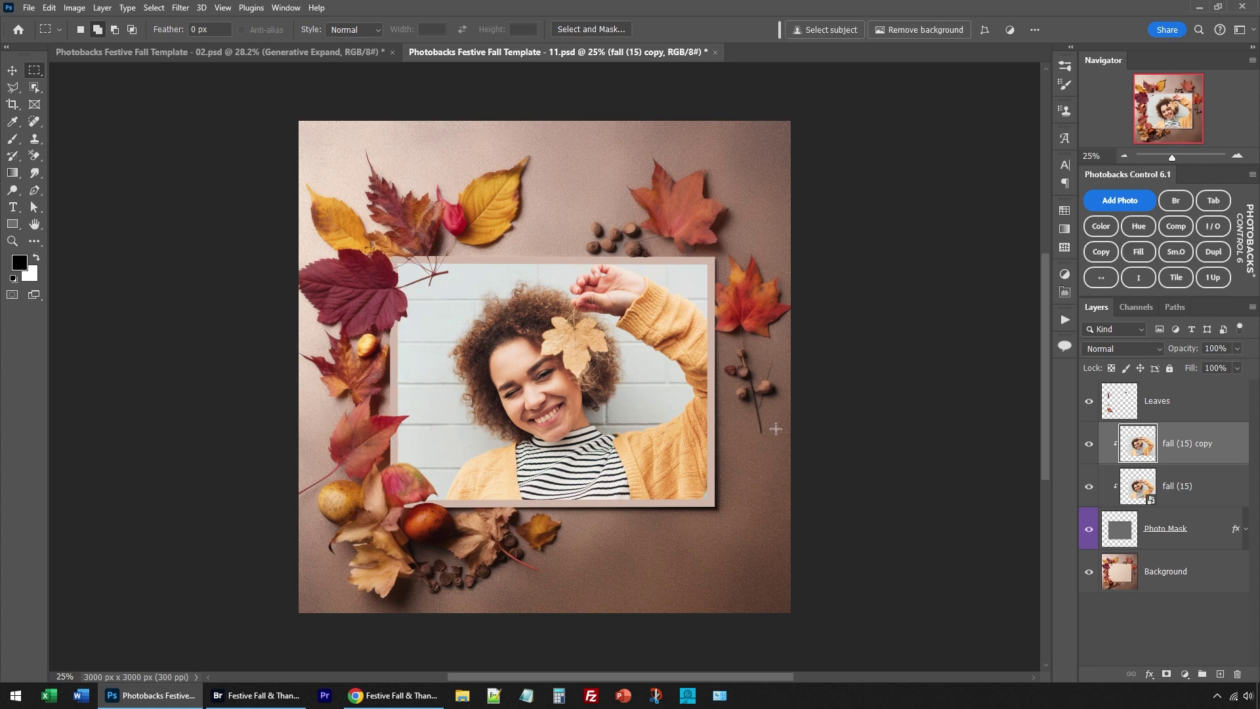
{"action": "key", "text": "c"}
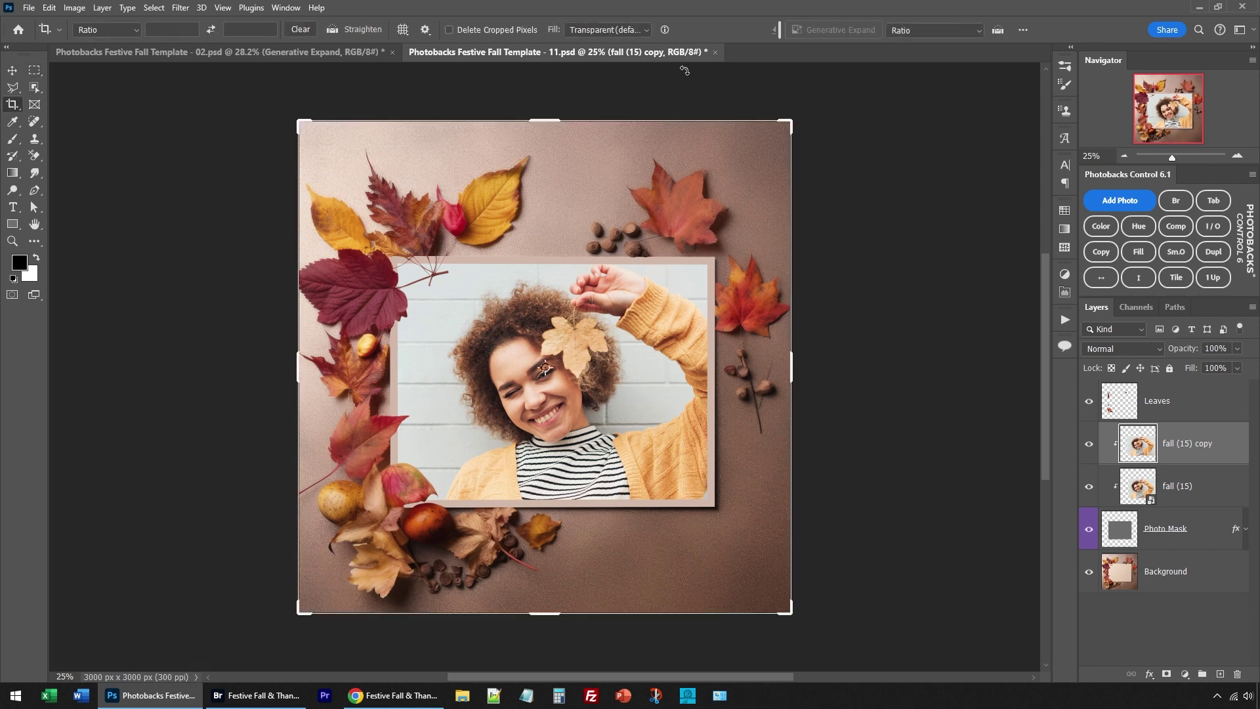
Widen Template 11's canvas on both sides using Content-Aware Fill, then fit it in view
{"action": "left_click", "coordinate": [608, 30]}
{"action": "left_click", "coordinate": [603, 57]}
{"action": "left_click", "coordinate": [1157, 571]}
{"action": "left_click_drag", "start_coordinate": [791, 367], "coordinate": [865, 374]}
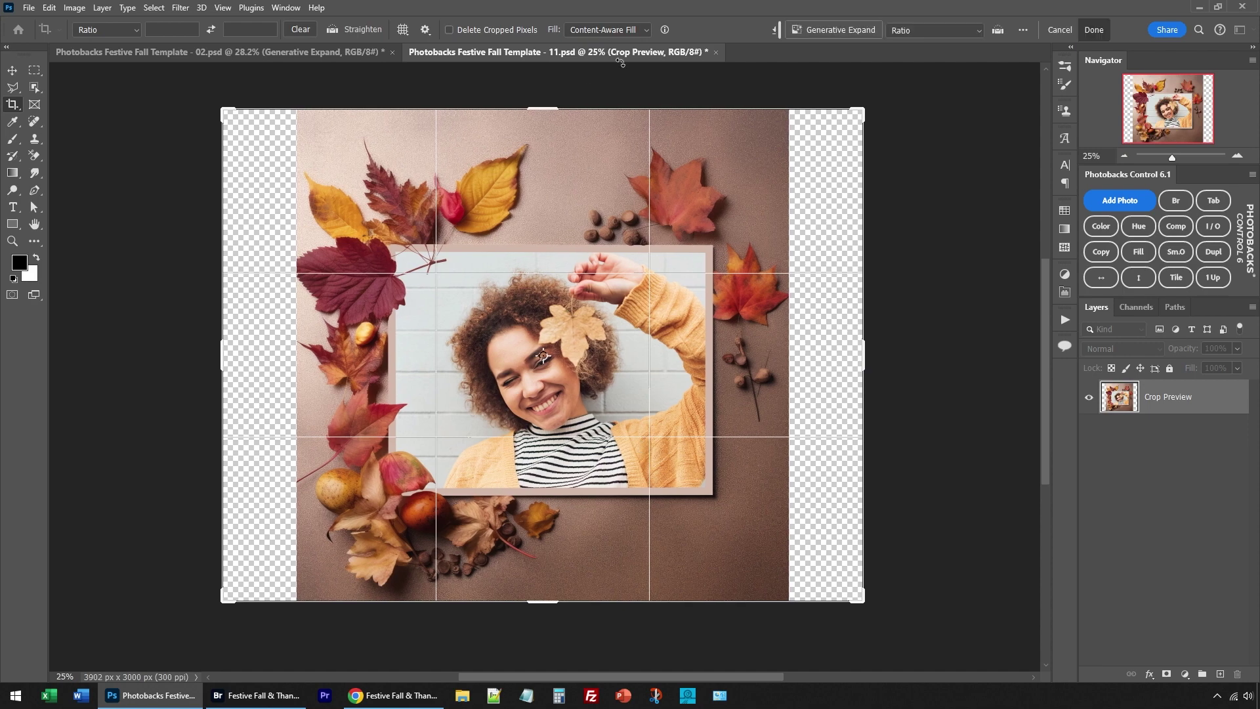
{"action": "double_click", "coordinate": [602, 344]}
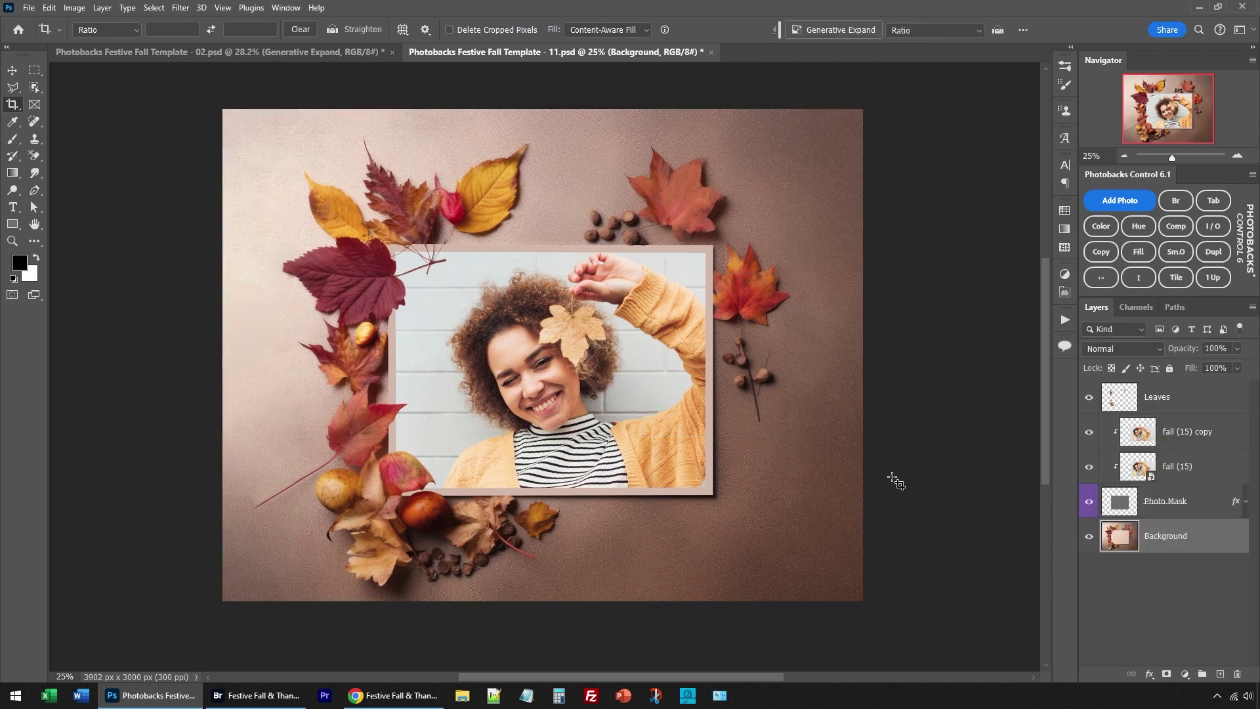
{"action": "key", "text": "v"}
{"action": "key", "text": "ctrl+0"}
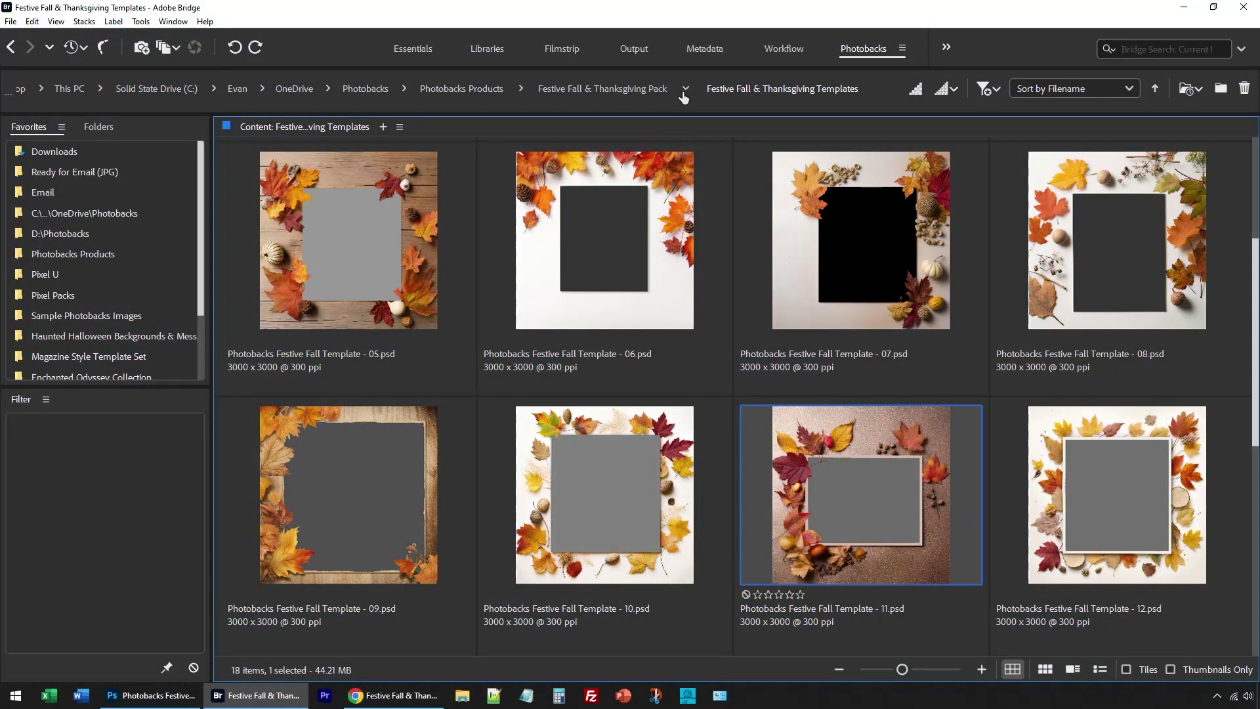
Open Background 38 from the Backgrounds folder and extend its canvas leftward with fill
{"action": "left_click", "coordinate": [686, 92]}
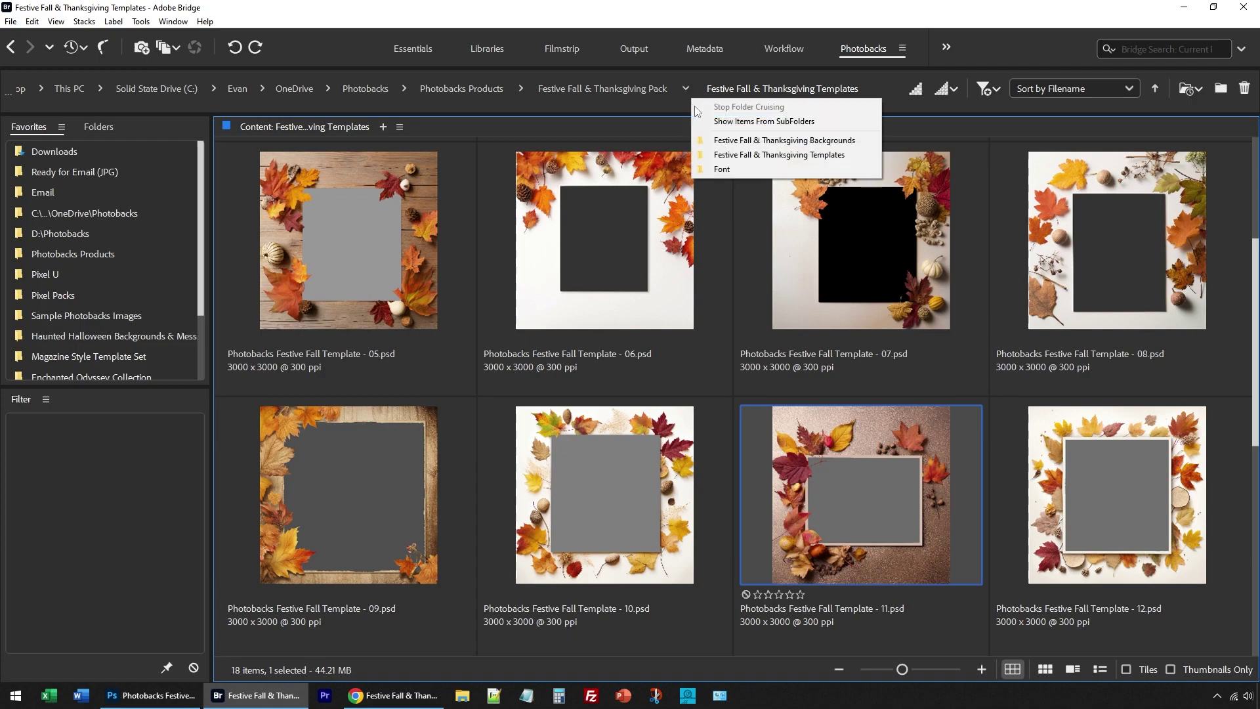
{"action": "left_click", "coordinate": [778, 149]}
{"action": "left_click_drag", "start_coordinate": [1256, 196], "coordinate": [1256, 467]}
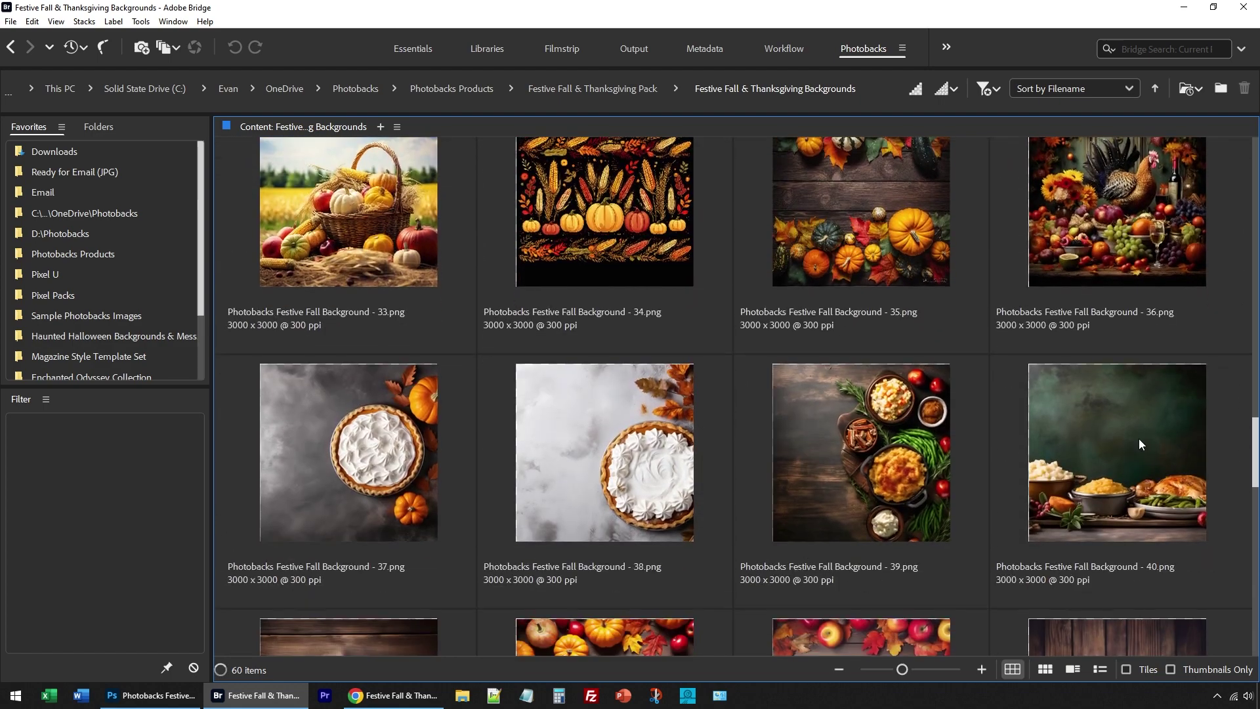
{"action": "left_click", "coordinate": [638, 440]}
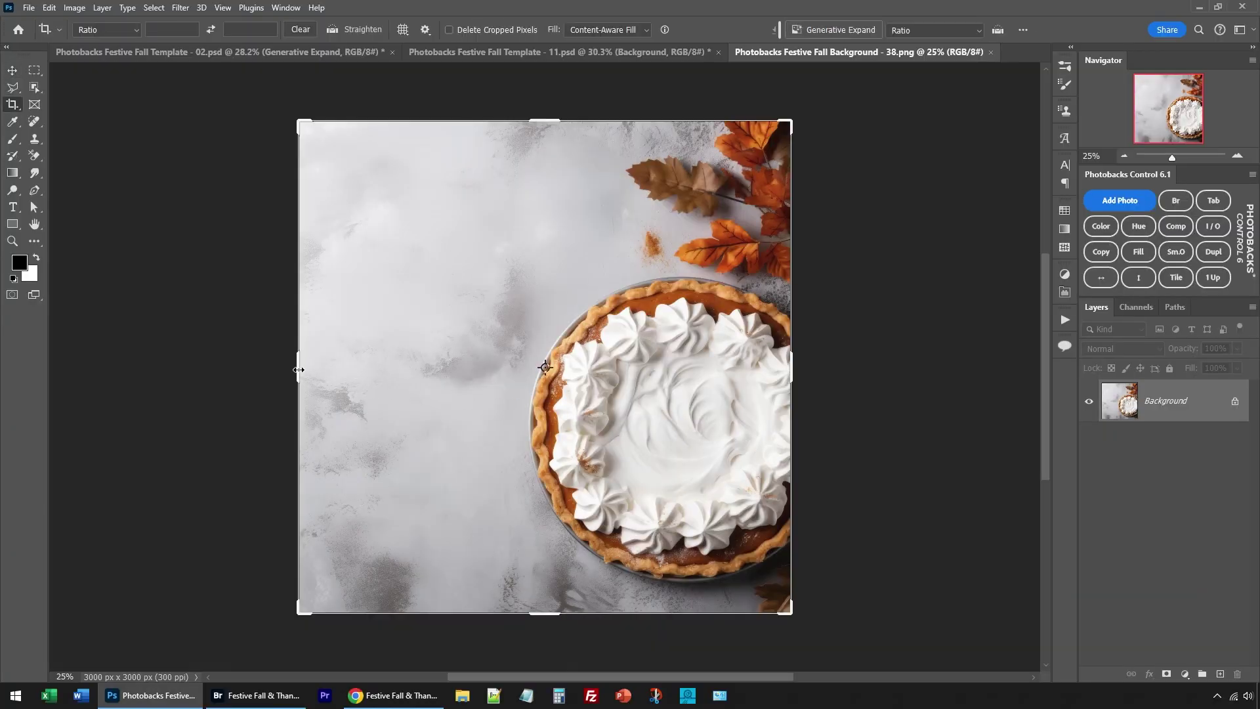
{"action": "left_click_drag", "start_coordinate": [300, 369], "coordinate": [256, 369]}
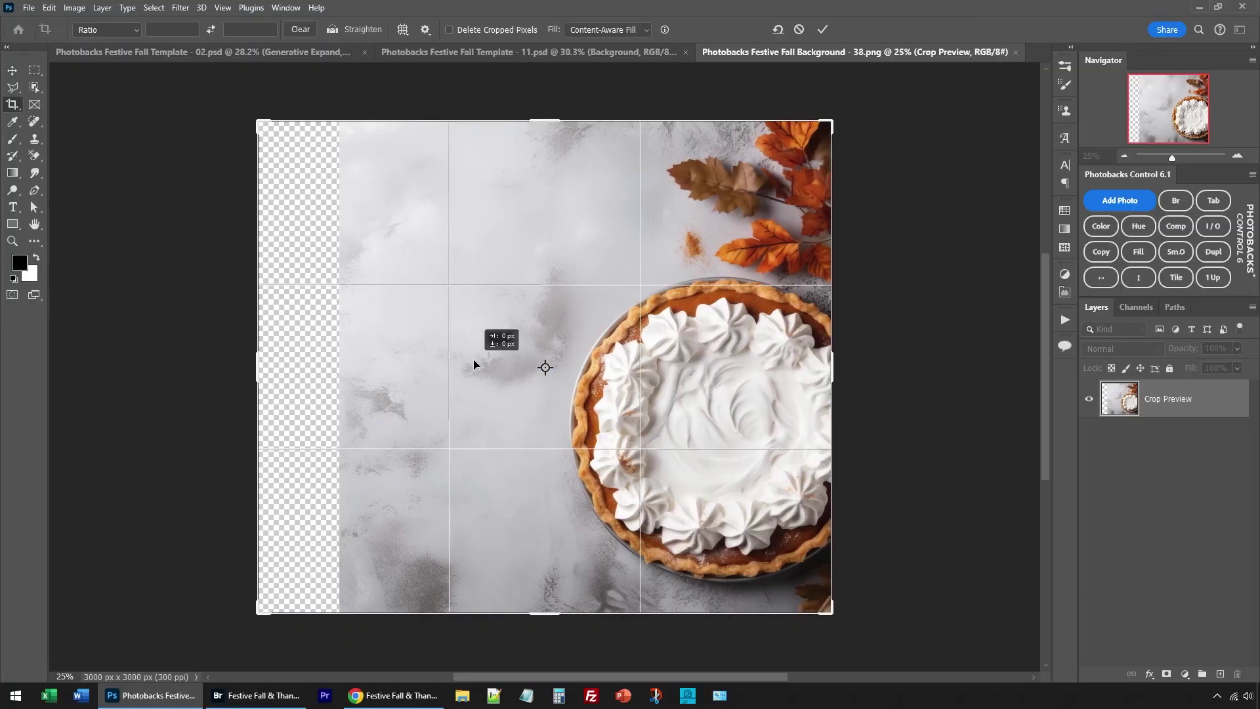
{"action": "key", "text": "Return"}
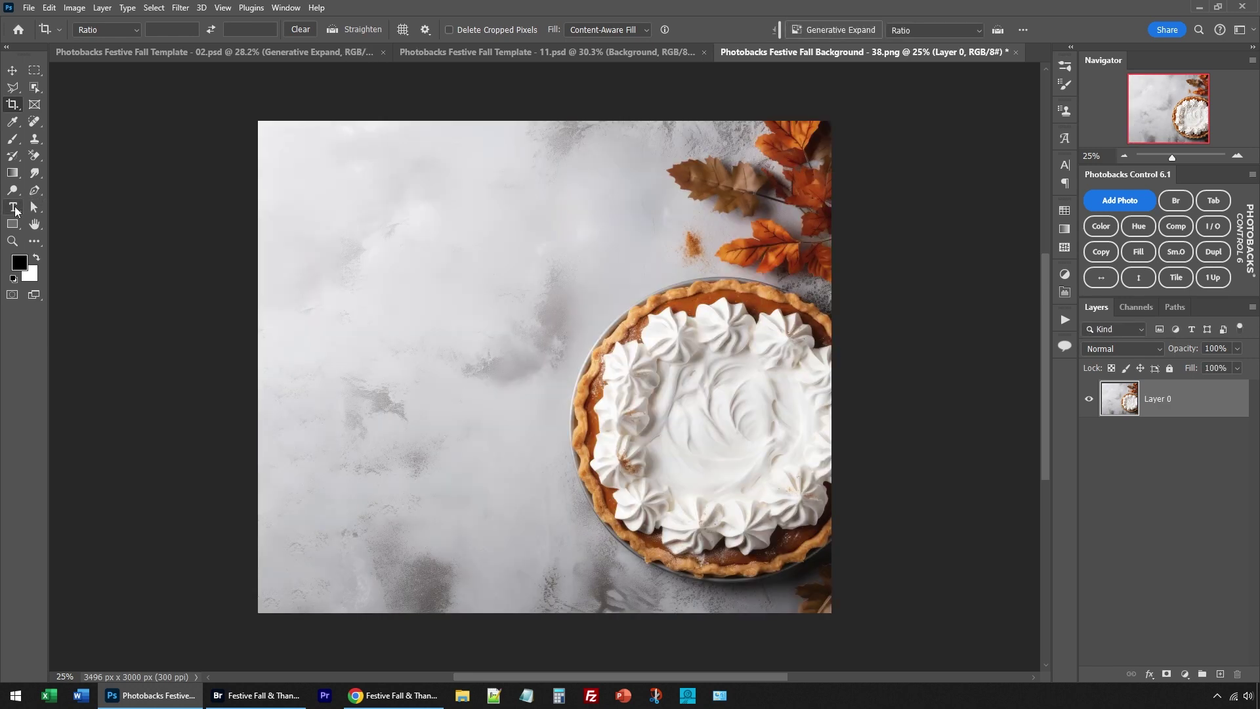
Add the two-line title 'My Famous Pumpkin Pie' in the upper-left marble area
{"action": "left_click", "coordinate": [14, 209]}
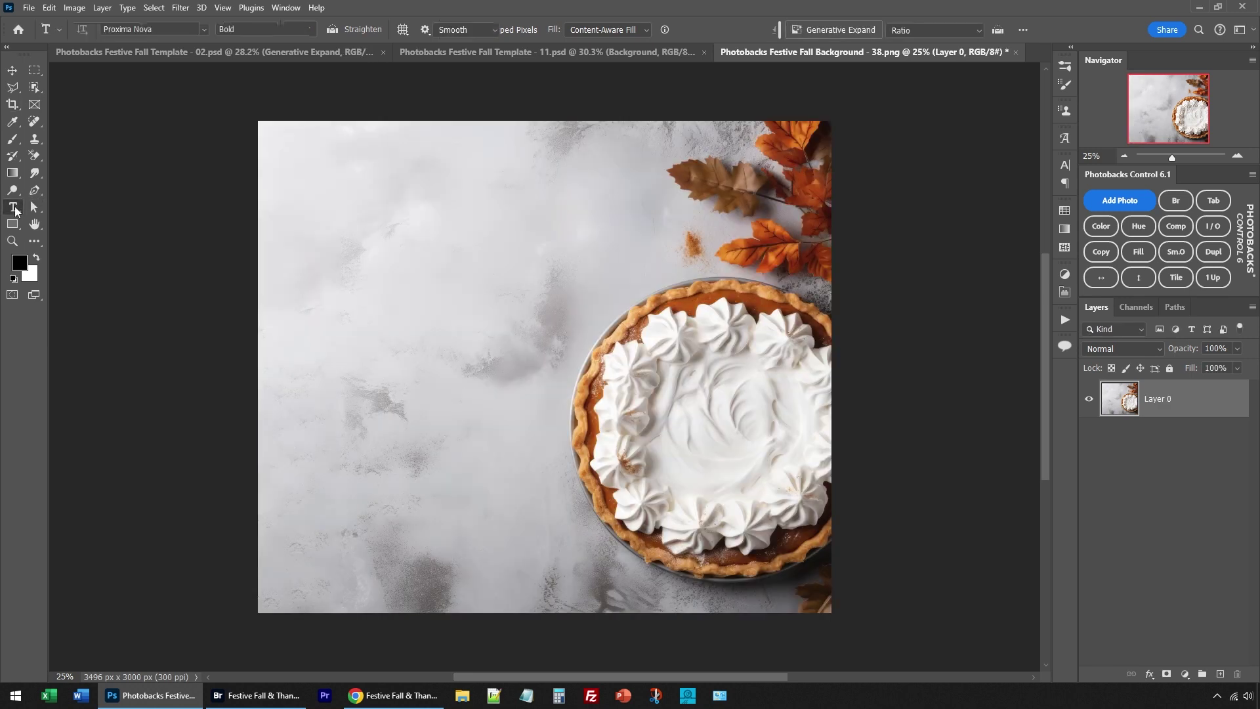
{"action": "left_click", "coordinate": [357, 229]}
{"action": "type", "text": "My Famou"}
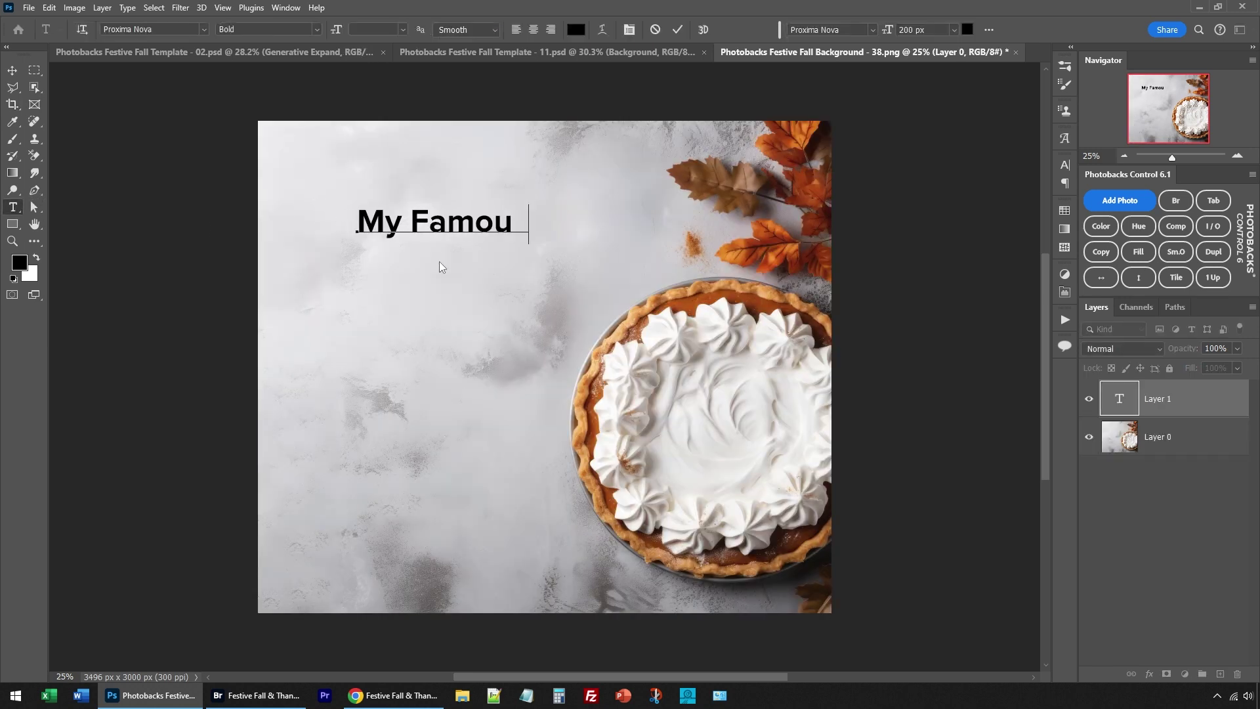
{"action": "type", "text": "s"}
{"action": "key", "text": "Return"}
{"action": "type", "text": "Pumpkin Pie"}
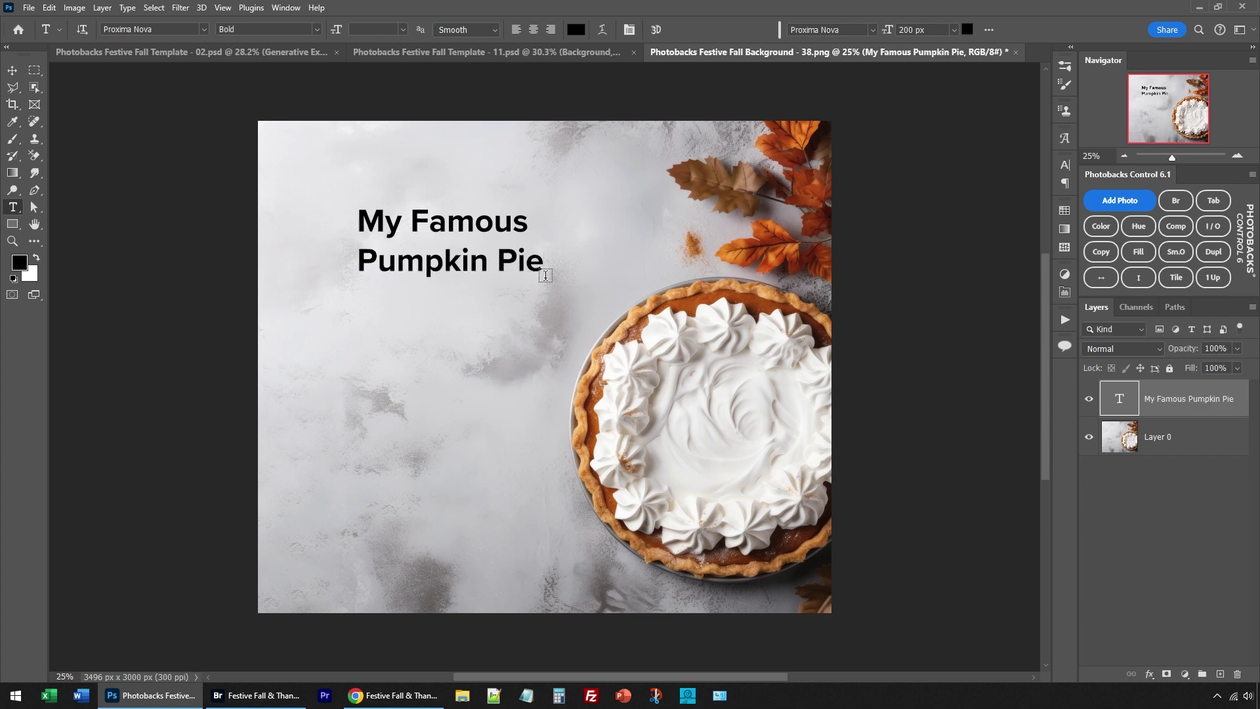
{"action": "type", "text": "v"}
{"action": "left_click_drag", "start_coordinate": [545, 275], "coordinate": [494, 239]}
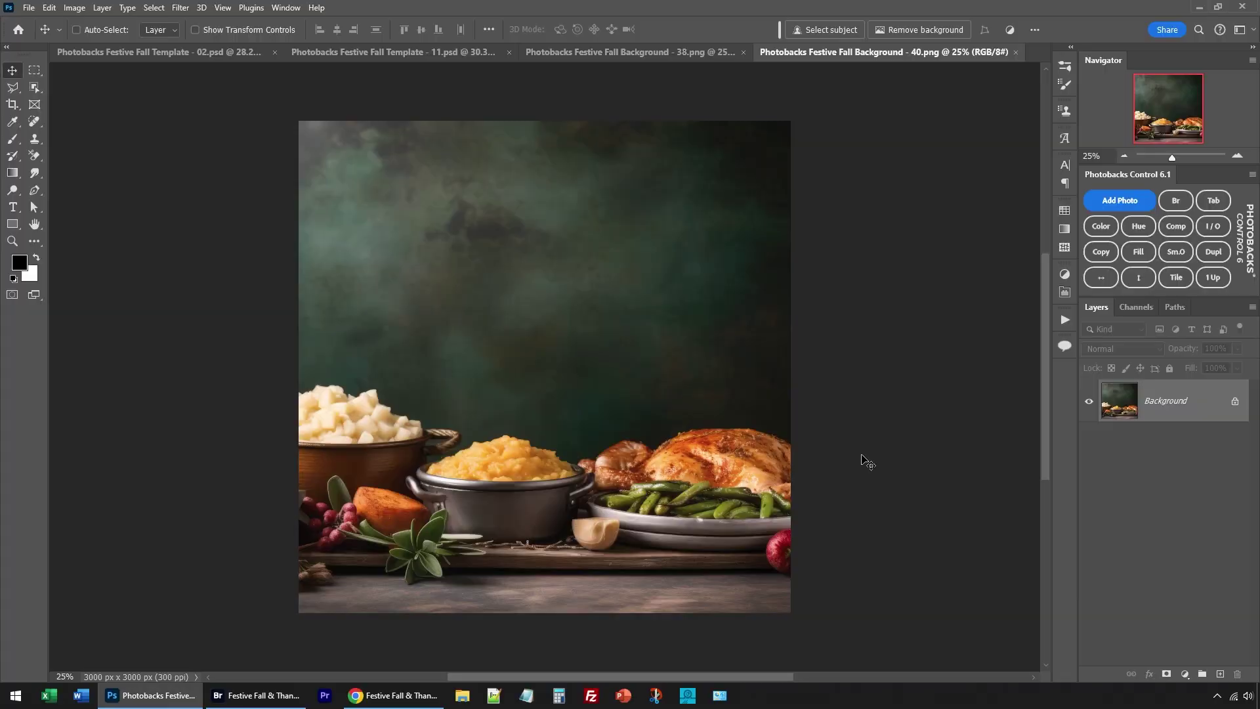
Add a restyled, enlarged two-line 'Happy Thanksgiving' greeting, then select Background 42
{"action": "left_click", "coordinate": [14, 207]}
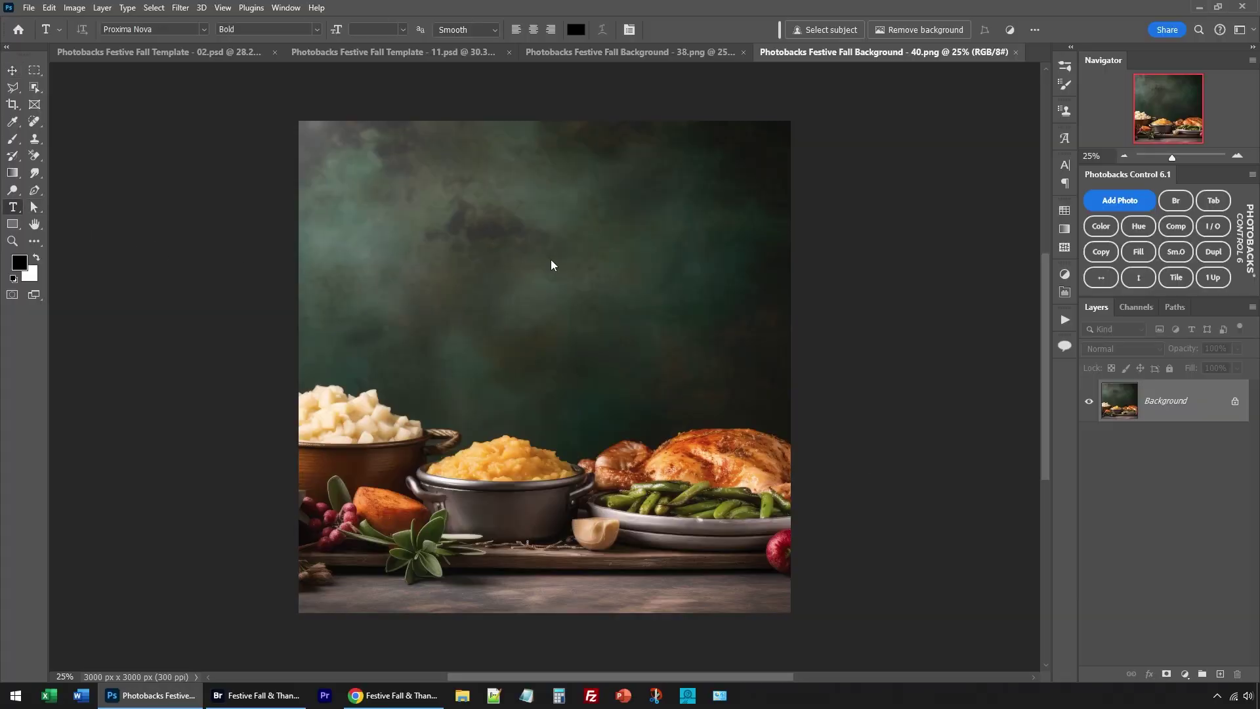
{"action": "left_click", "coordinate": [507, 236]}
{"action": "type", "text": "Happy"}
{"action": "key", "text": "Return"}
{"action": "type", "text": "Thanksgiving"}
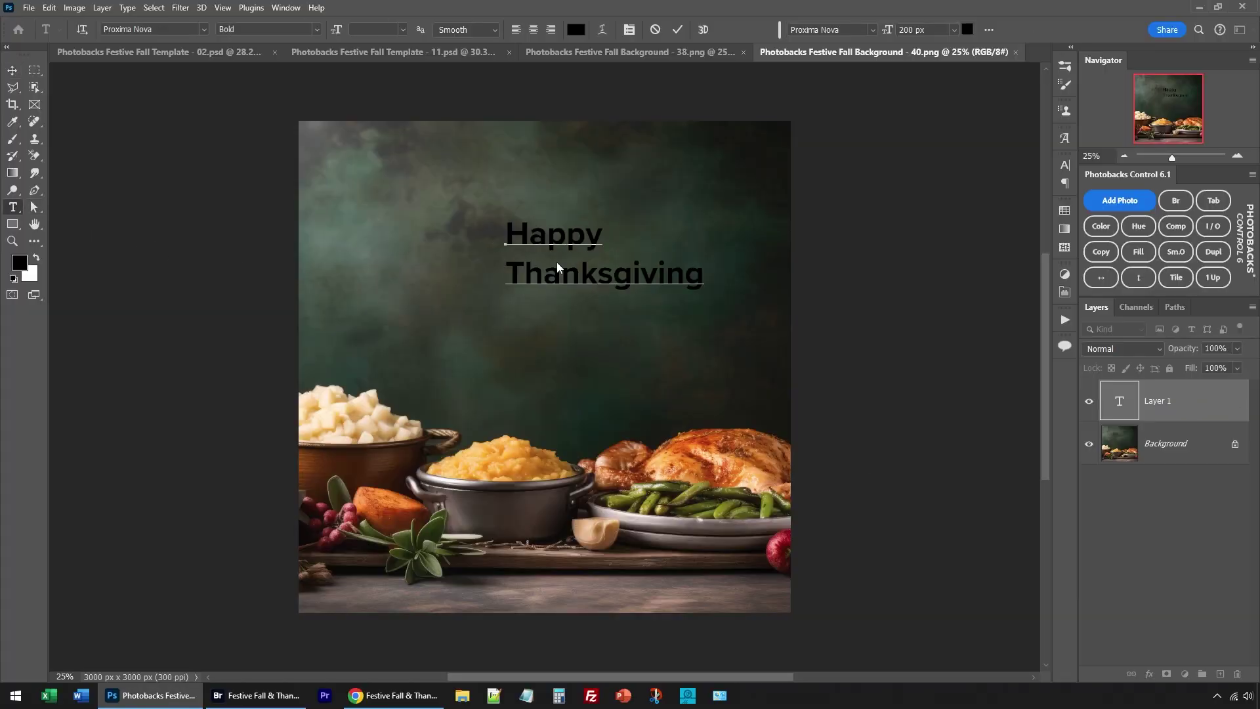
{"action": "key", "text": "ctrl+a"}
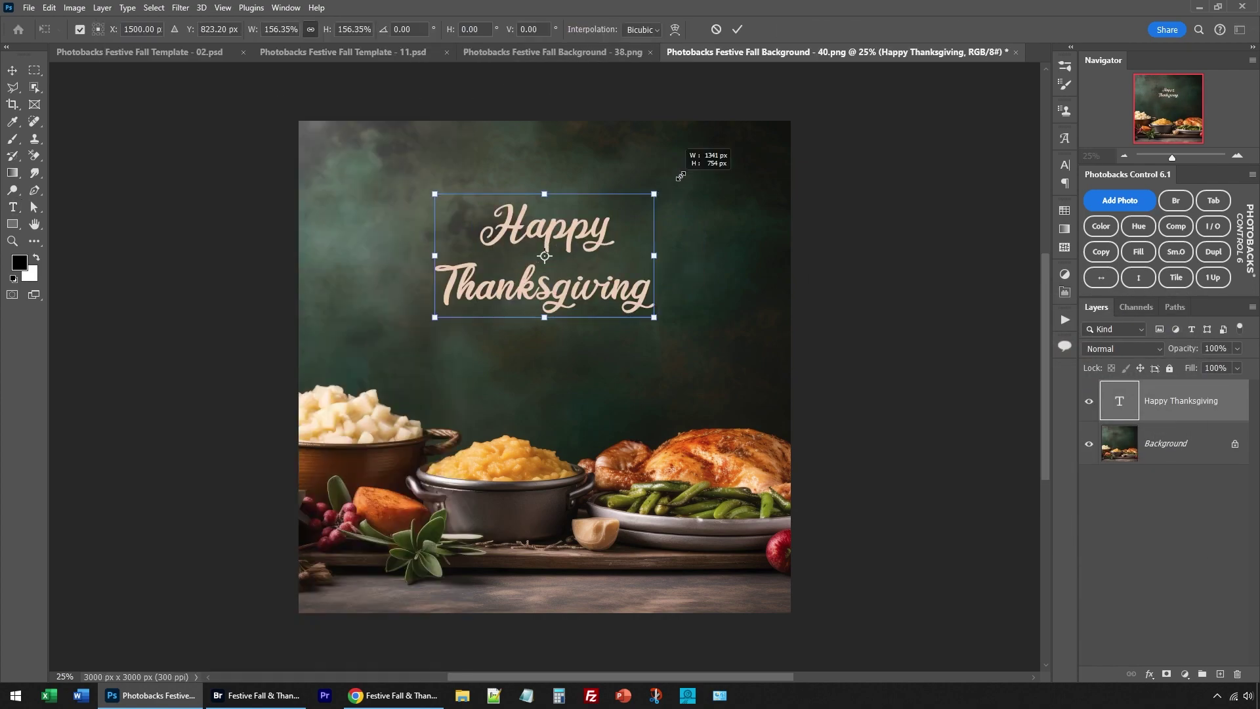
{"action": "key", "text": "Return"}
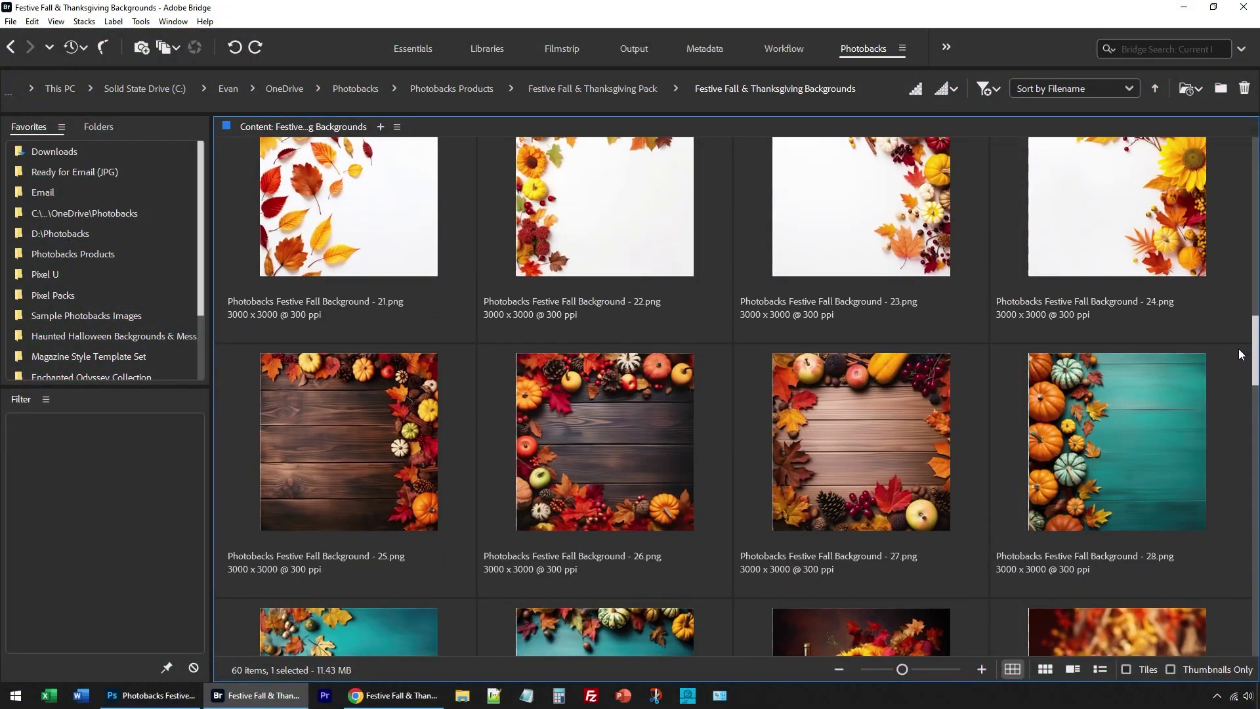
{"action": "scroll", "coordinate": [1239, 346], "scroll_direction": "down", "scroll_amount": 3}
{"action": "scroll", "coordinate": [1238, 425], "scroll_direction": "down", "scroll_amount": 3}
{"action": "scroll", "coordinate": [1238, 453], "scroll_direction": "down", "scroll_amount": 3}
{"action": "scroll", "coordinate": [1238, 478], "scroll_direction": "down", "scroll_amount": 3}
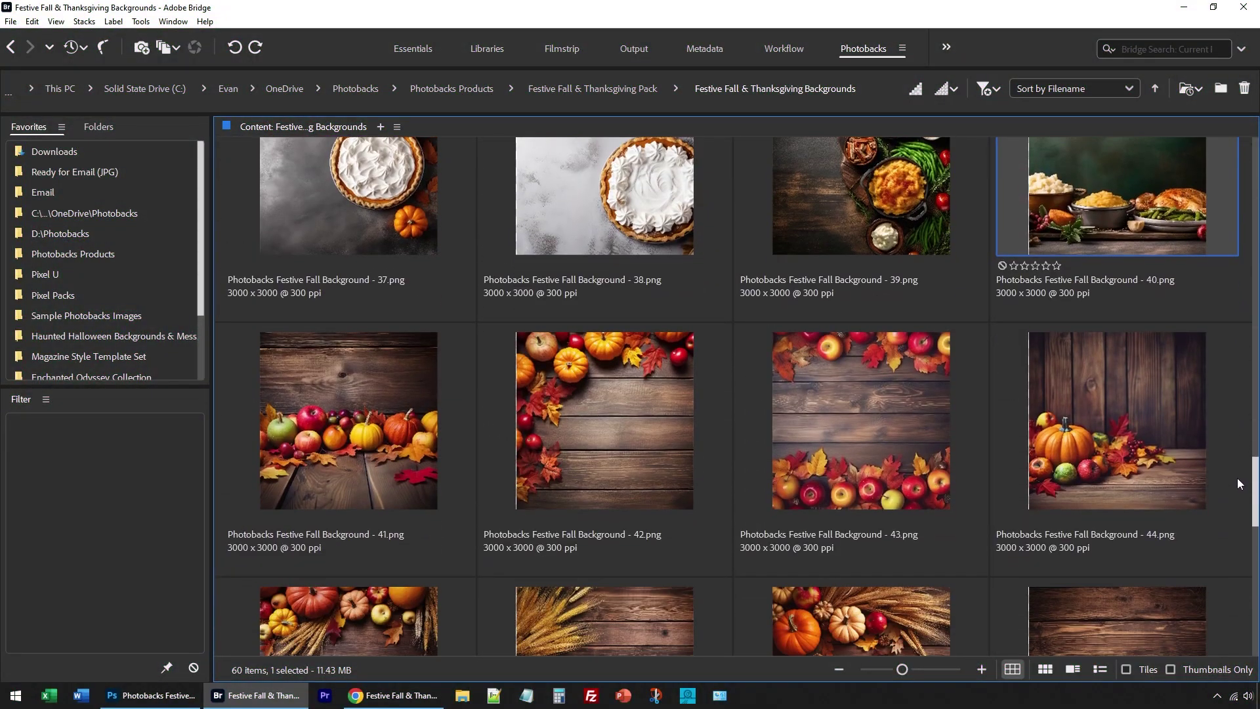
{"action": "scroll", "coordinate": [1238, 478], "scroll_direction": "down", "scroll_amount": 2}
{"action": "left_click", "coordinate": [611, 387]}
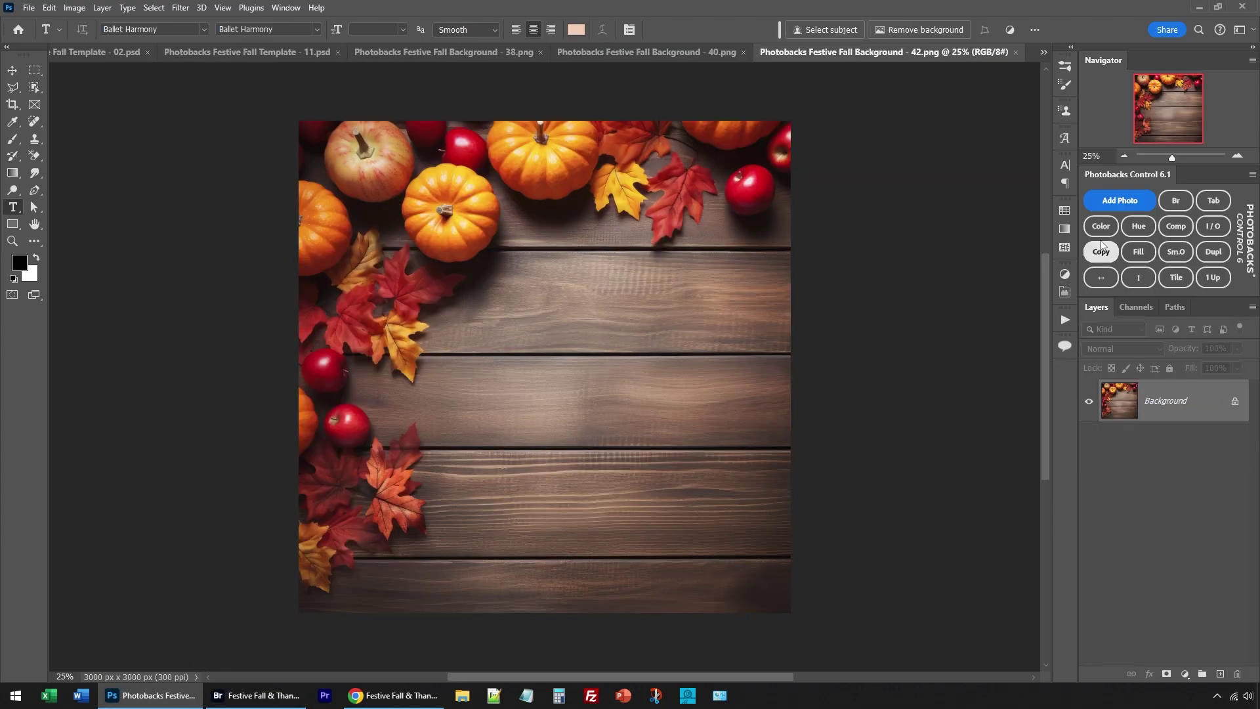
Place the fall (14) photo on background 42, scaled down, tilted and moved toward the lower right
{"action": "left_click", "coordinate": [1120, 200]}
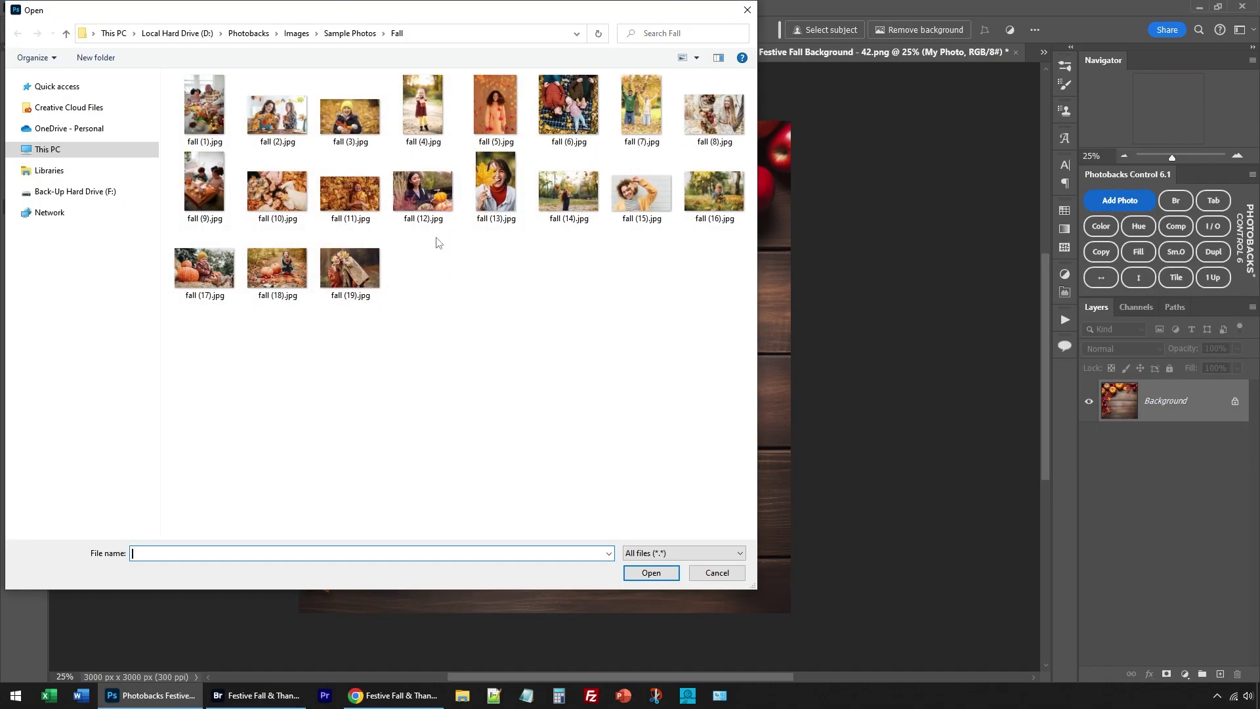
{"action": "double_click", "coordinate": [567, 191]}
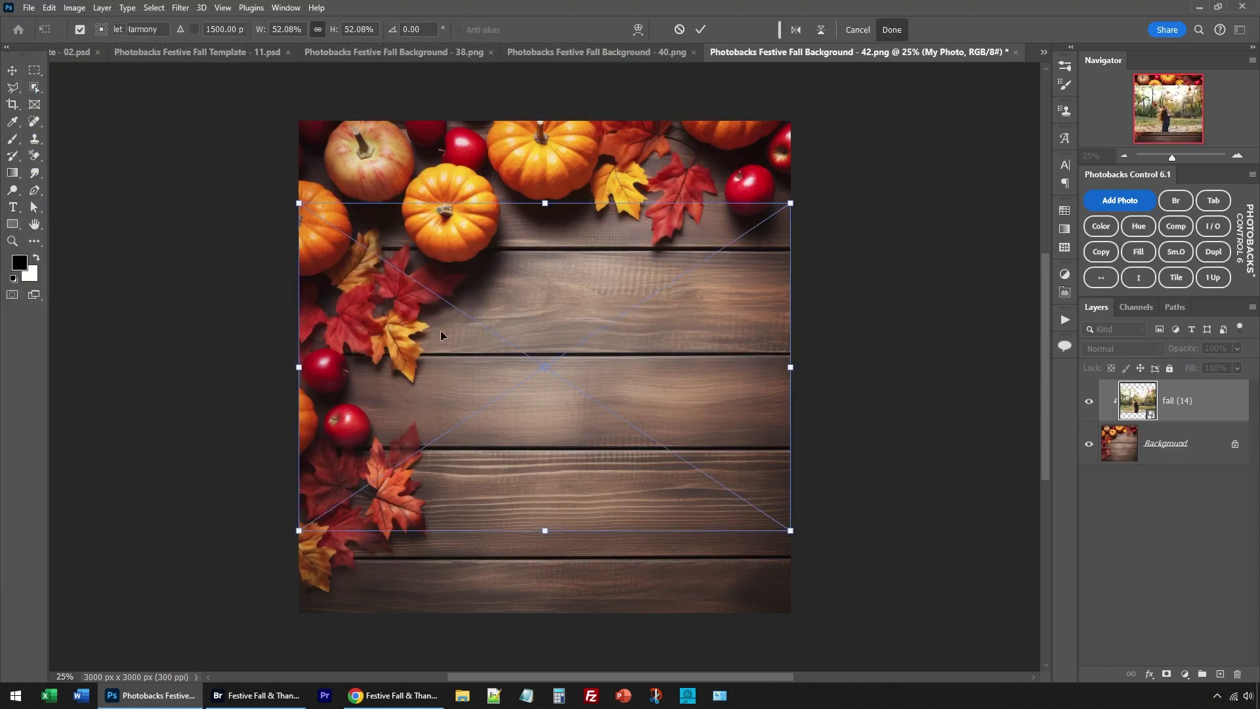
{"action": "left_click_drag", "start_coordinate": [299, 204], "coordinate": [446, 302]}
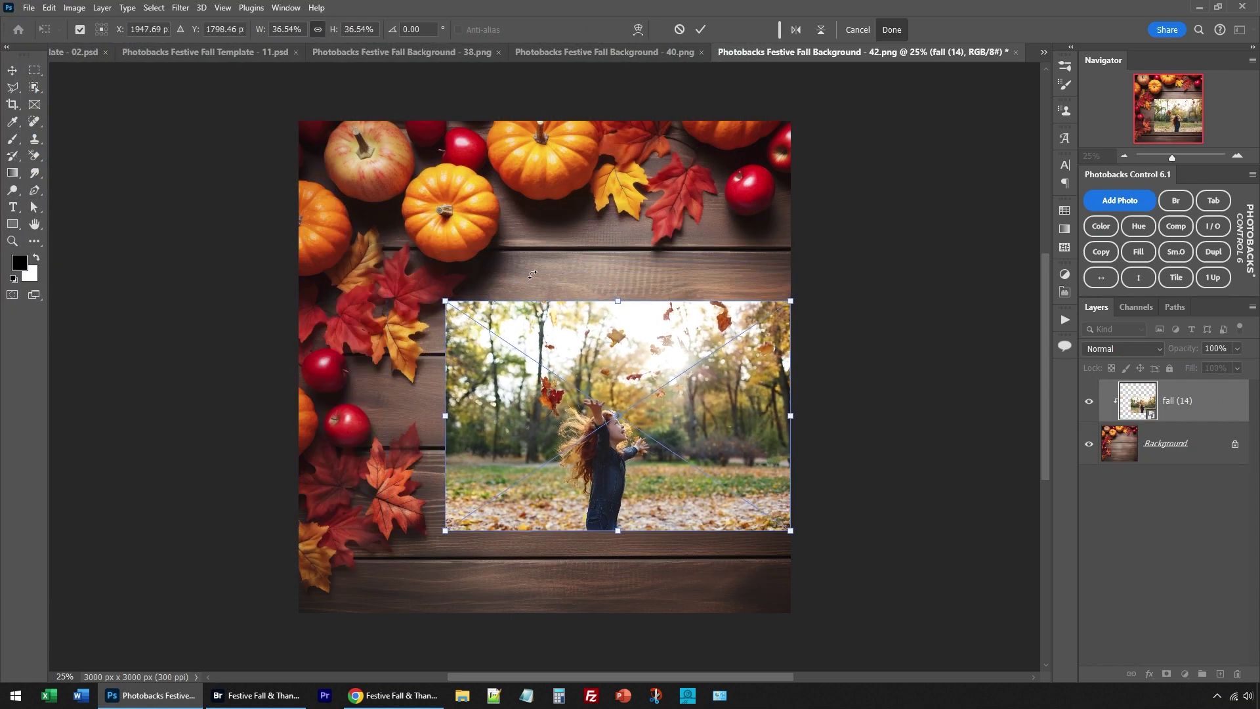
{"action": "left_click_drag", "start_coordinate": [533, 275], "coordinate": [551, 295]}
{"action": "left_click_drag", "start_coordinate": [802, 336], "coordinate": [758, 355]}
{"action": "mouse_move", "coordinate": [552, 325]}
{"action": "left_mouse_down"}
{"action": "mouse_move", "coordinate": [589, 372]}
{"action": "mouse_move", "coordinate": [579, 364]}
{"action": "left_mouse_up"}
{"action": "left_click_drag", "start_coordinate": [757, 364], "coordinate": [766, 358]}
{"action": "left_click", "coordinate": [891, 30]}
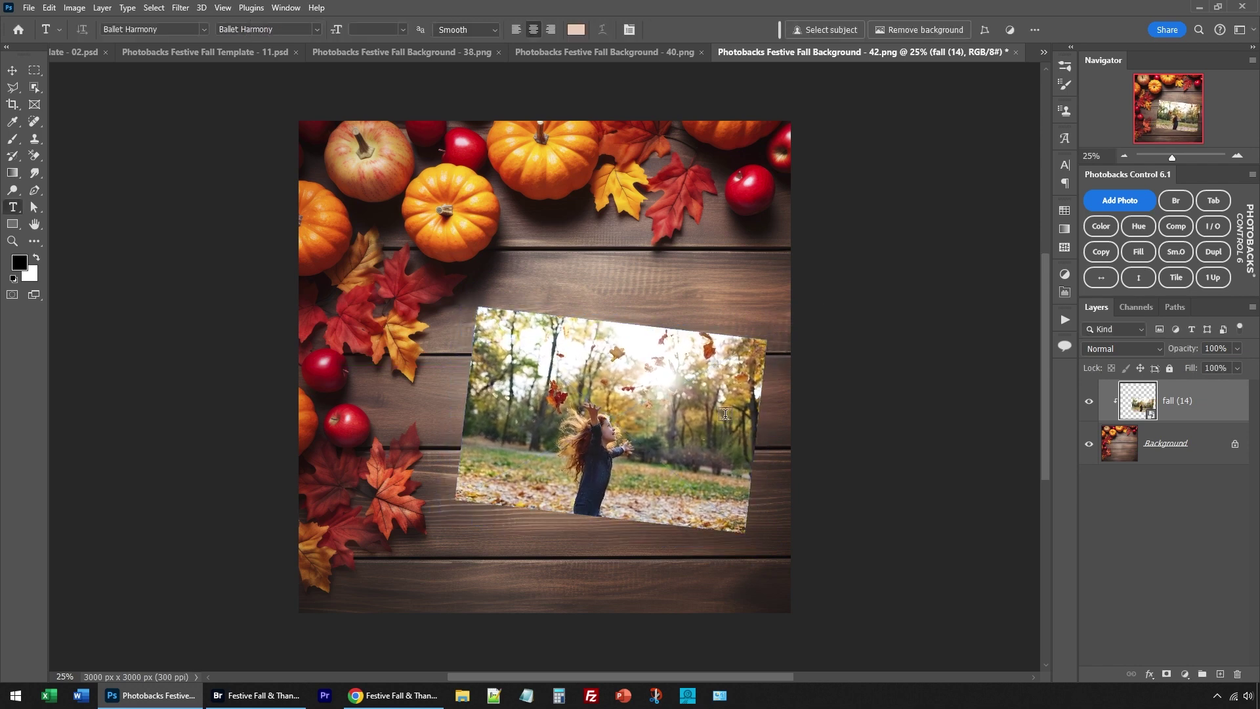
Apply a Drop Shadow layer style to the tilted fall (14) photo layer
{"action": "double_click", "coordinate": [1222, 413]}
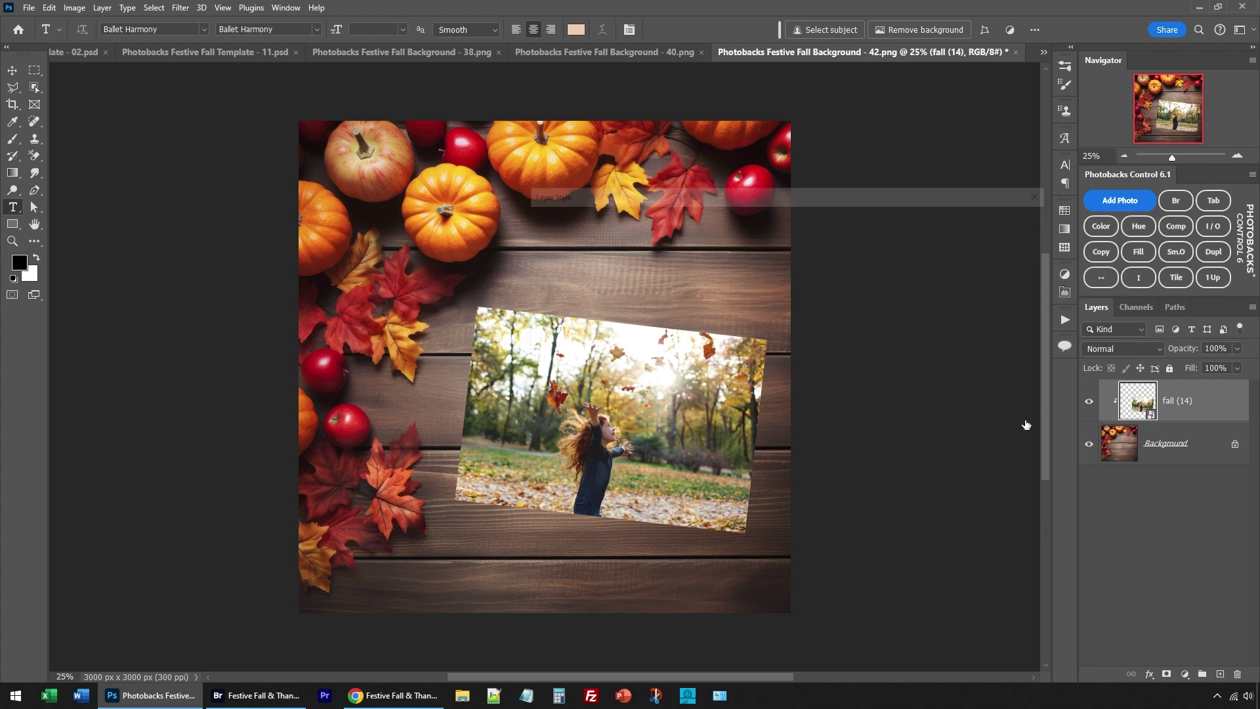
{"action": "left_click", "coordinate": [537, 460]}
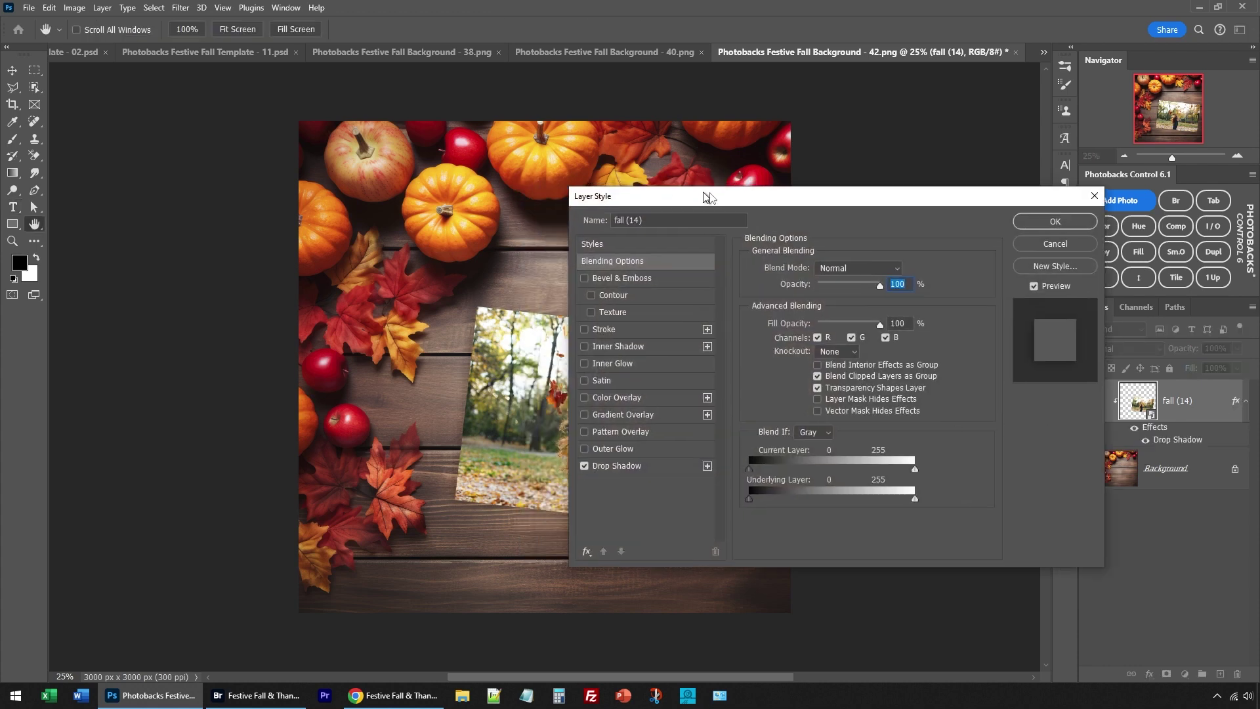
{"action": "left_click_drag", "start_coordinate": [658, 190], "coordinate": [920, 187]}
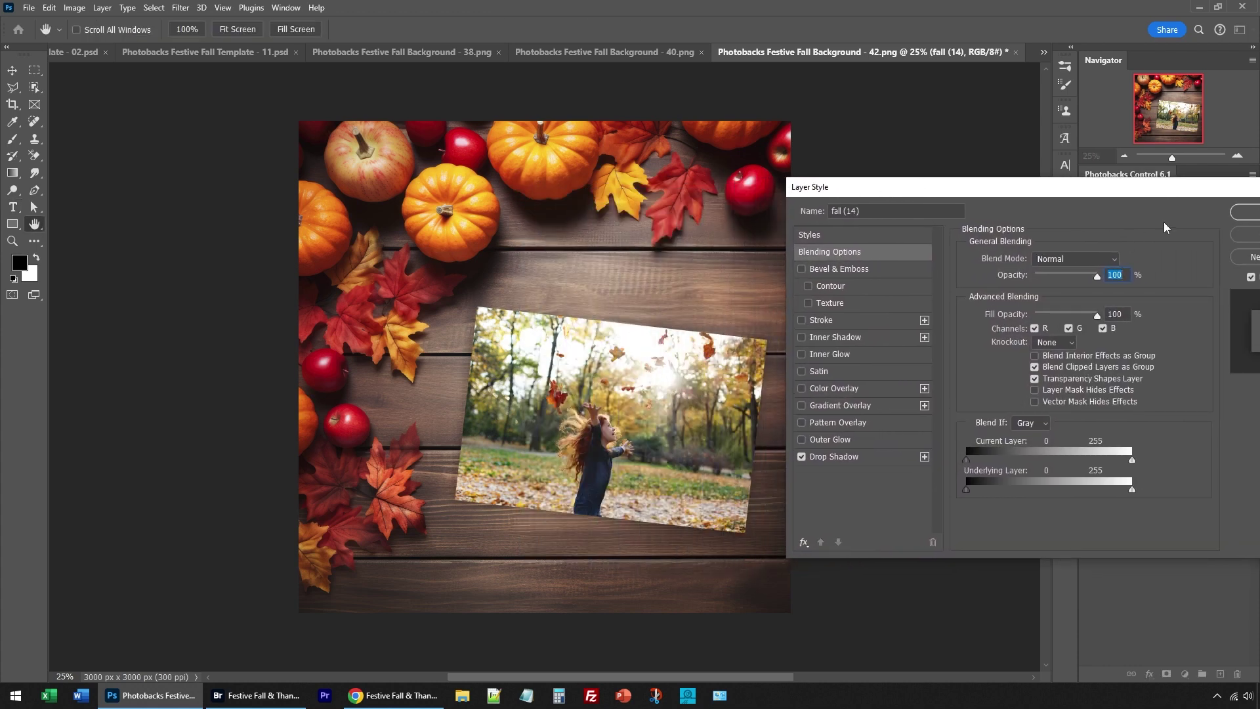
{"action": "left_click", "coordinate": [1247, 214]}
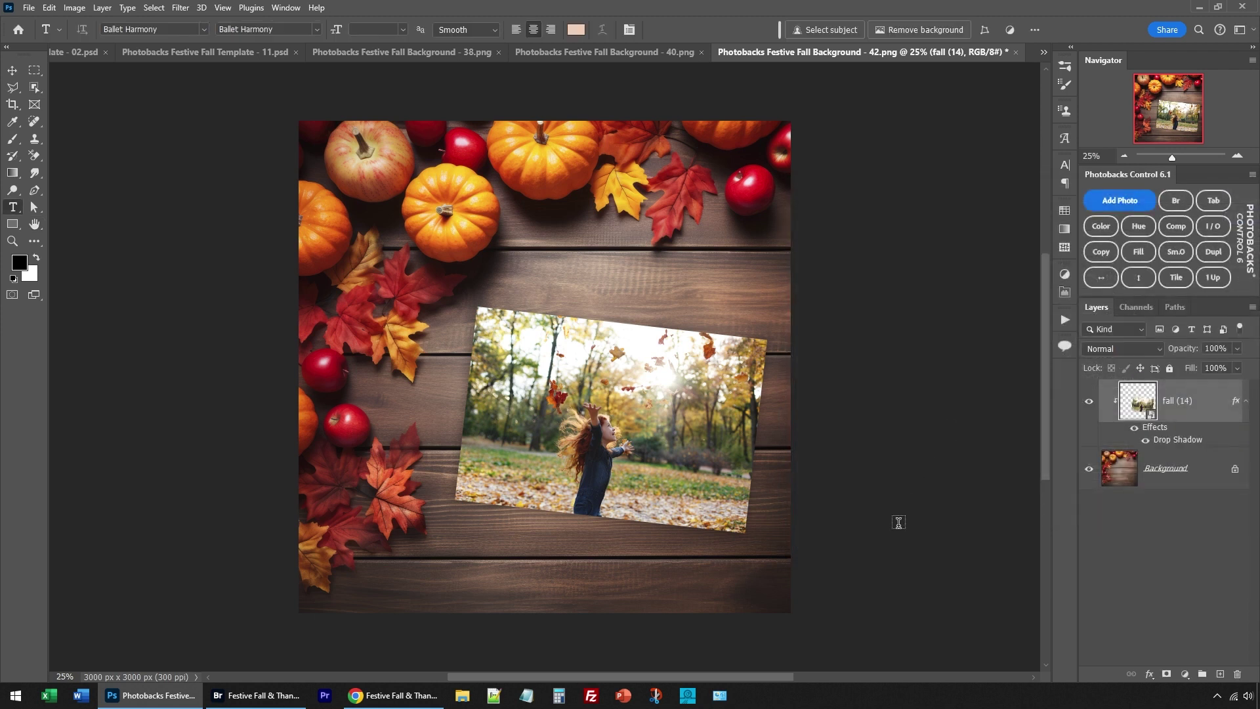
{"action": "left_click", "coordinate": [394, 695]}
{"action": "scroll", "coordinate": [861, 461], "scroll_direction": "up", "scroll_amount": 10}
{"action": "scroll", "coordinate": [861, 461], "scroll_direction": "up", "scroll_amount": 5}
{"action": "scroll", "coordinate": [862, 461], "scroll_direction": "up", "scroll_amount": 5}
{"action": "scroll", "coordinate": [862, 461], "scroll_direction": "up", "scroll_amount": 5}
{"action": "scroll", "coordinate": [862, 461], "scroll_direction": "up", "scroll_amount": 5}
{"action": "scroll", "coordinate": [861, 461], "scroll_direction": "up", "scroll_amount": 5}
{"action": "scroll", "coordinate": [862, 461], "scroll_direction": "up", "scroll_amount": 5}
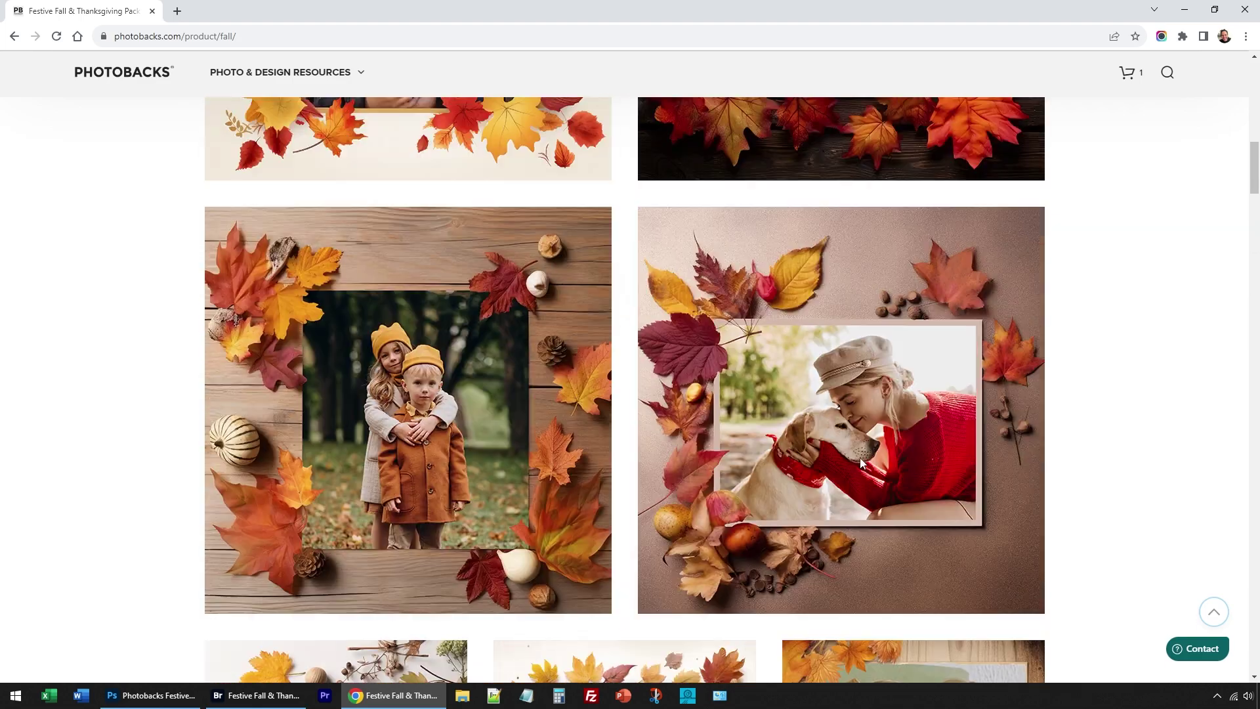
{"action": "scroll", "coordinate": [862, 461], "scroll_direction": "up", "scroll_amount": 5}
{"action": "scroll", "coordinate": [862, 461], "scroll_direction": "up", "scroll_amount": 5}
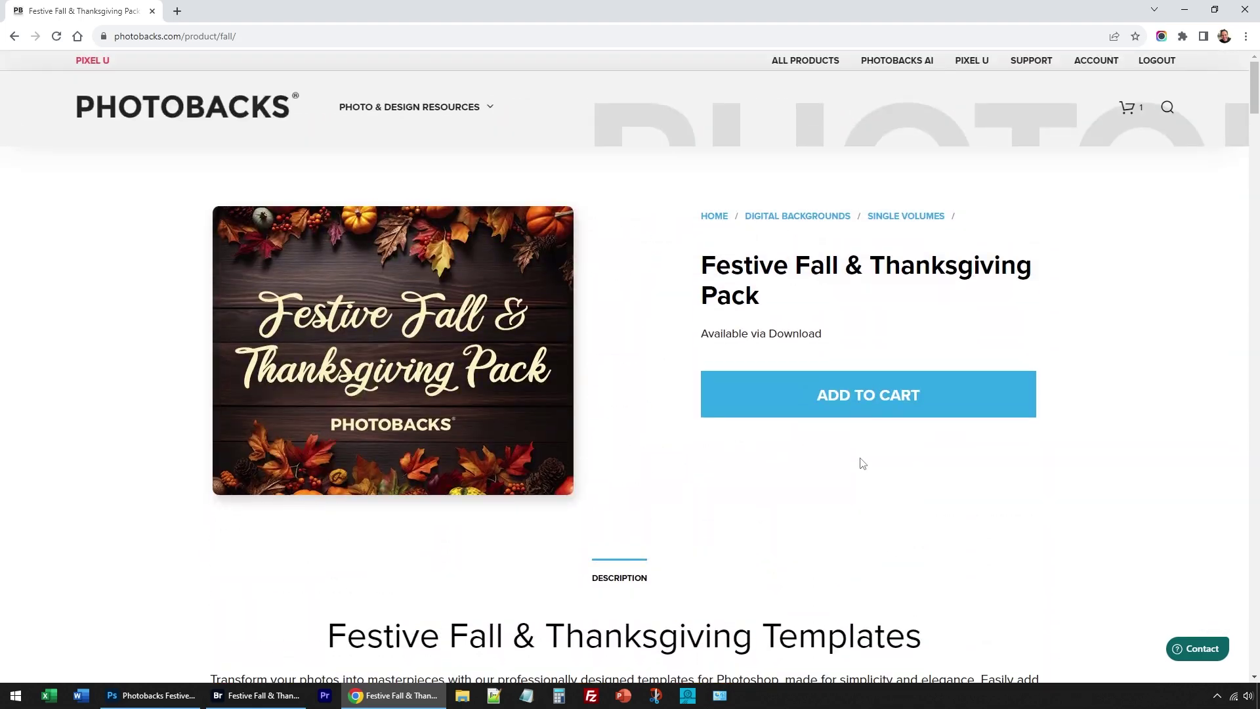